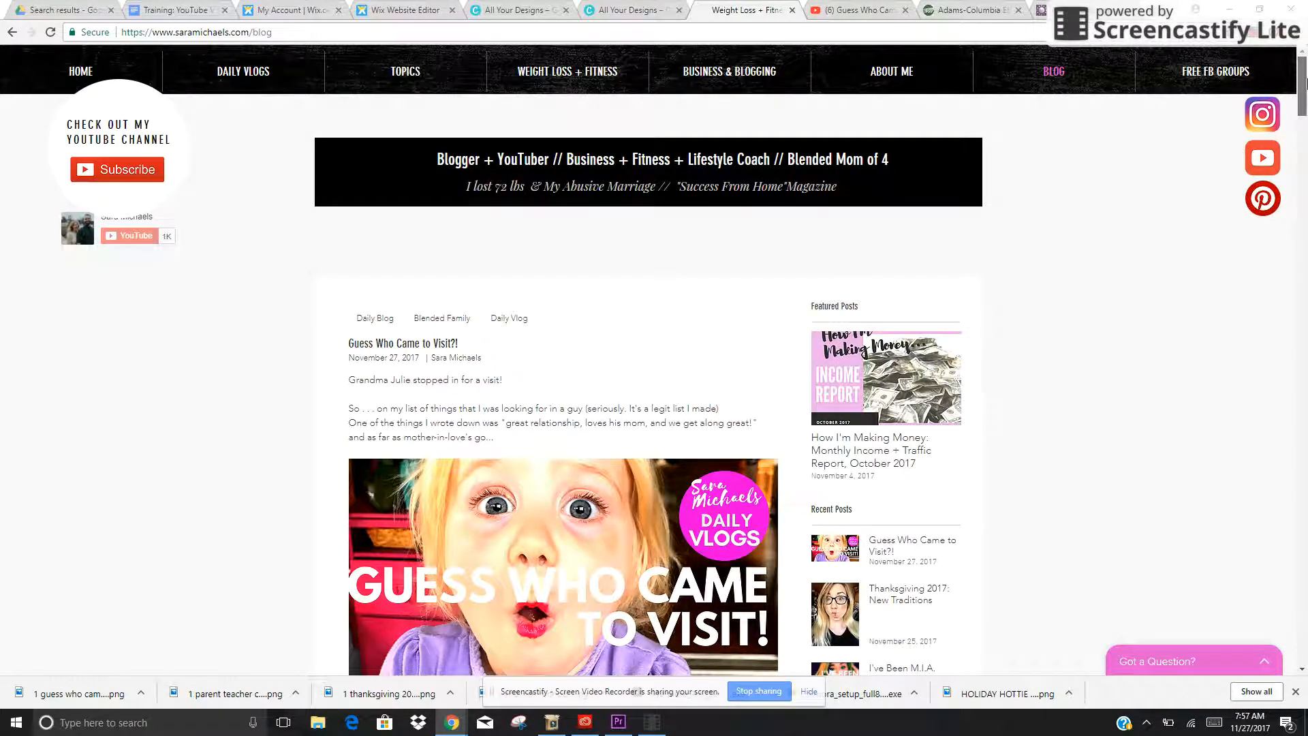
- Look over the blog's main page, open the "Guess Who Came to Visit?!" post and highlight its web address
{"action": "left_click_drag", "start_coordinate": [1302, 83], "coordinate": [1302, 91]}
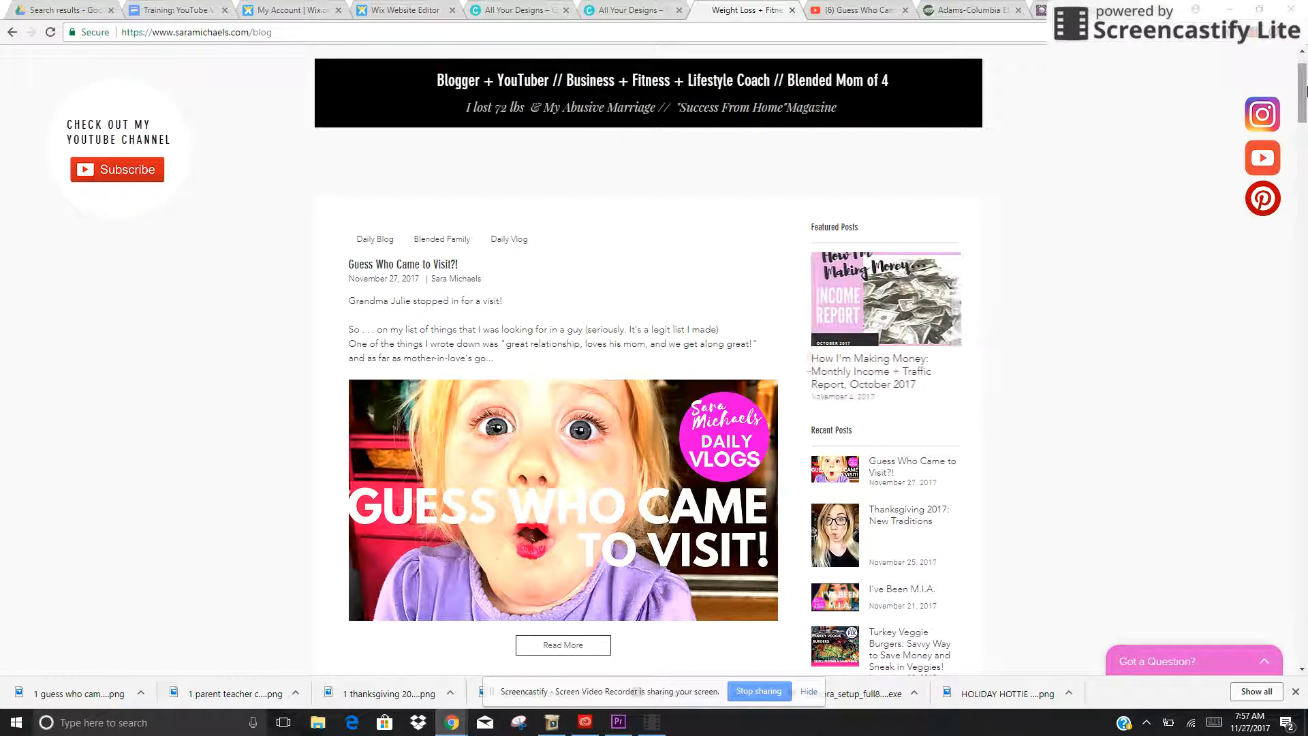
{"action": "left_click_drag", "start_coordinate": [1301, 88], "coordinate": [1302, 78]}
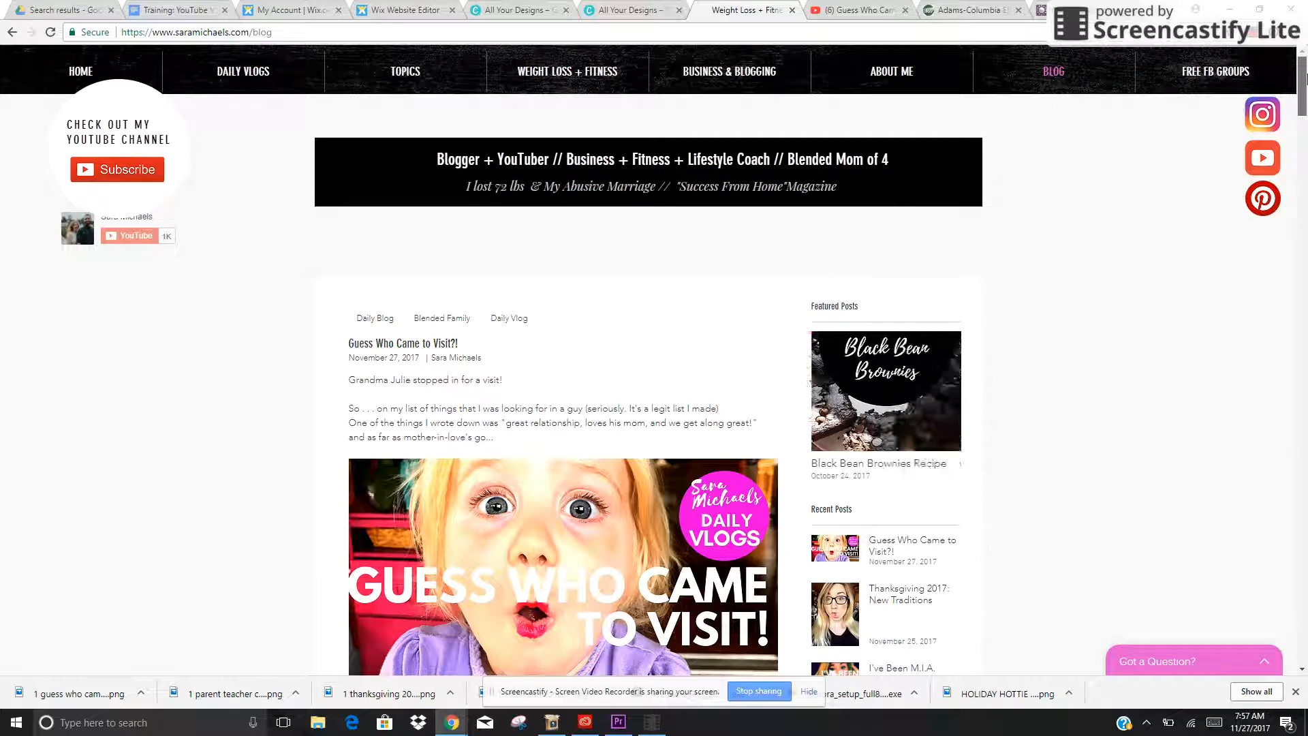
{"action": "left_click_drag", "start_coordinate": [1304, 78], "coordinate": [1304, 93]}
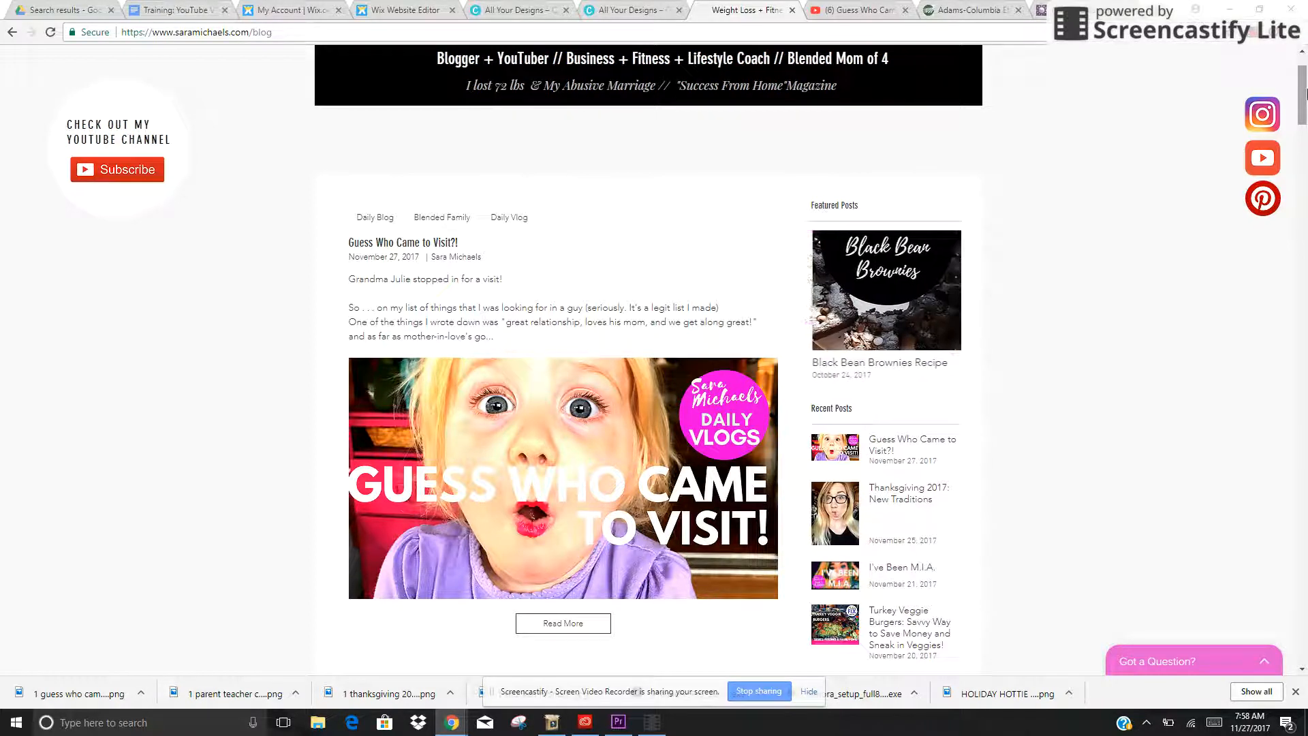
{"action": "mouse_move", "coordinate": [1304, 93]}
{"action": "left_mouse_down"}
{"action": "mouse_move", "coordinate": [1305, 112]}
{"action": "mouse_move", "coordinate": [1306, 101]}
{"action": "left_mouse_up"}
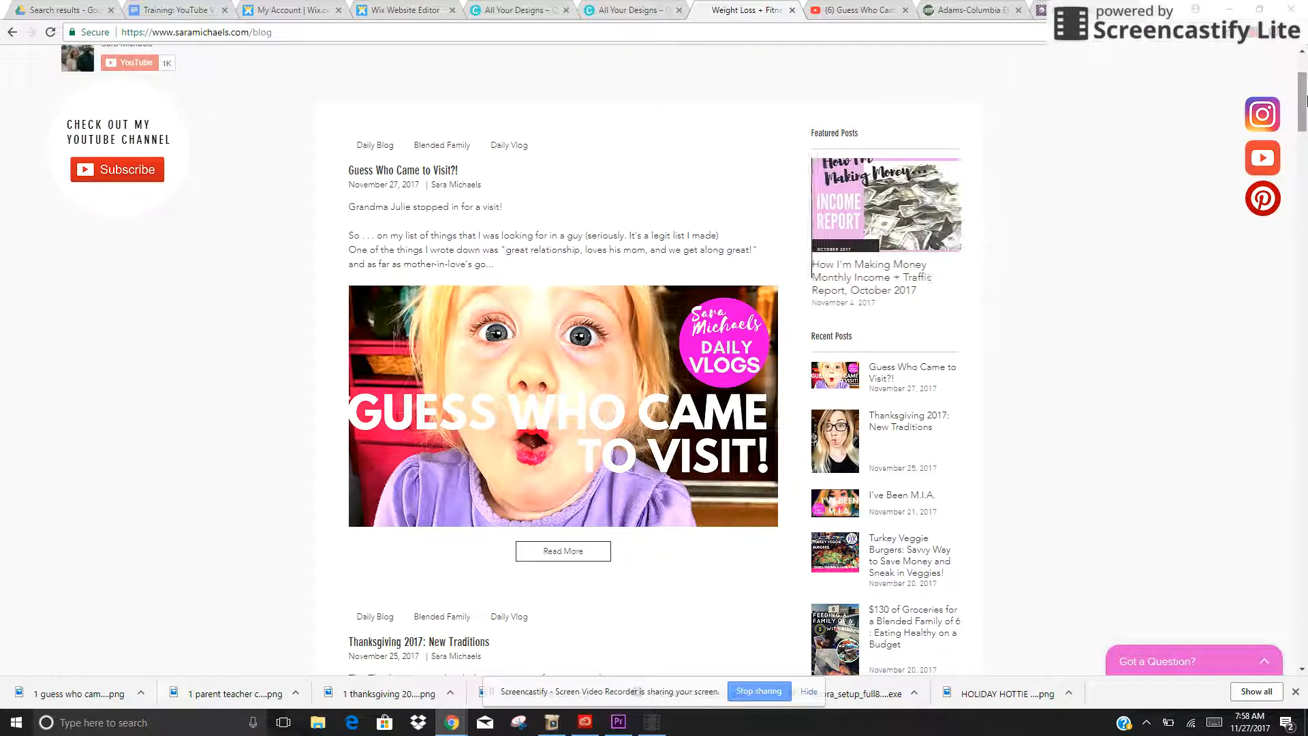
{"action": "left_click_drag", "start_coordinate": [1305, 101], "coordinate": [1304, 83]}
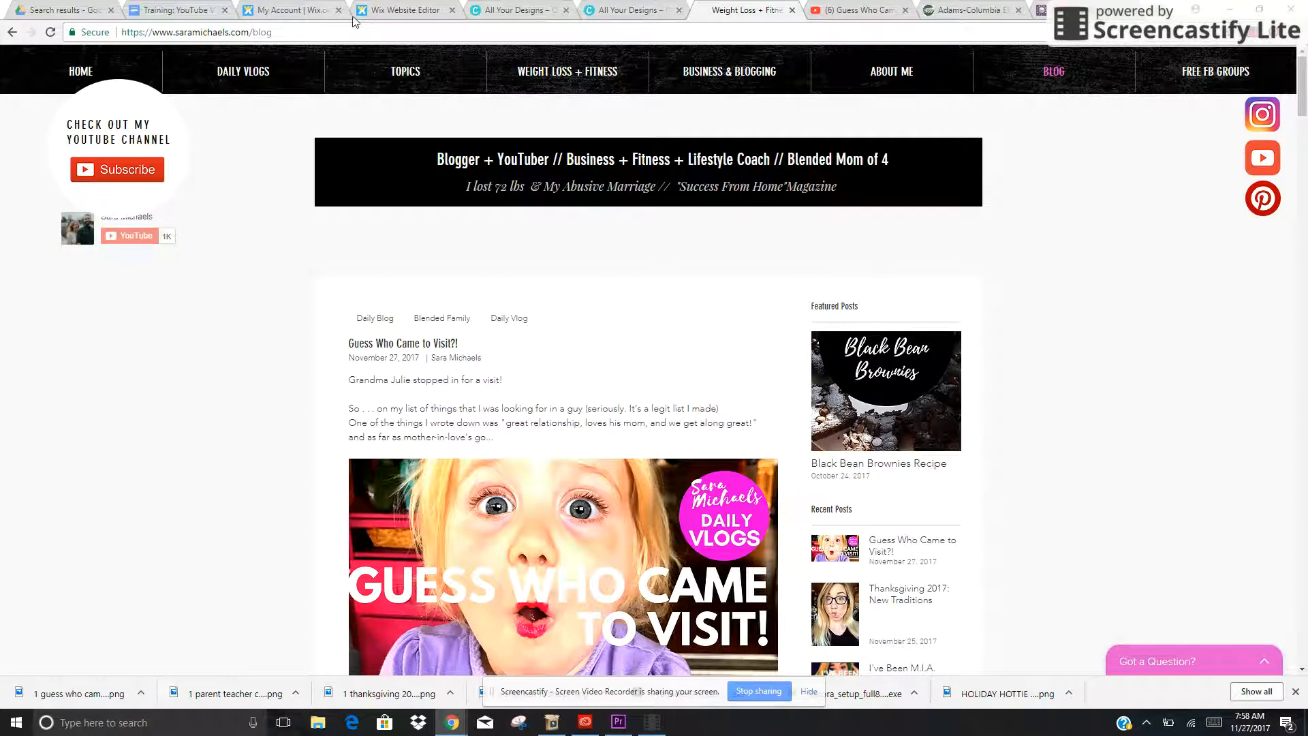
{"action": "left_click", "coordinate": [422, 350]}
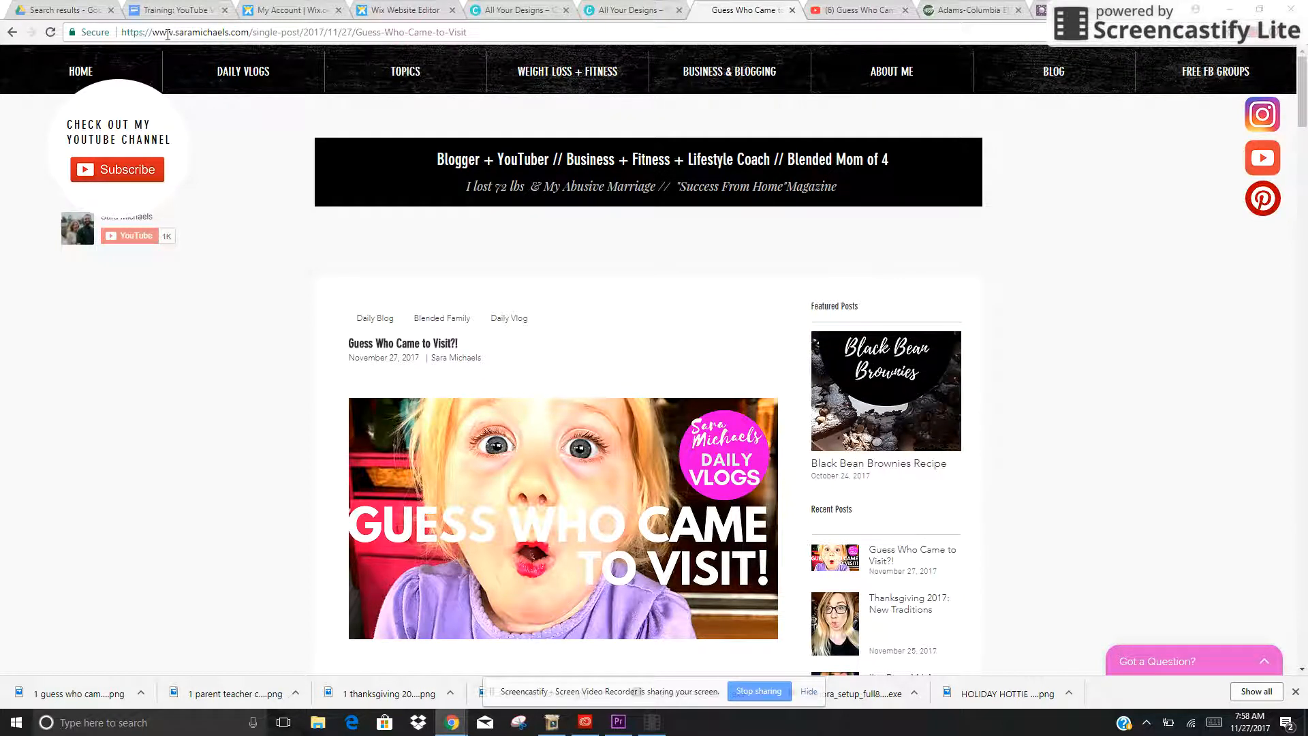
{"action": "mouse_move", "coordinate": [713, 70]}
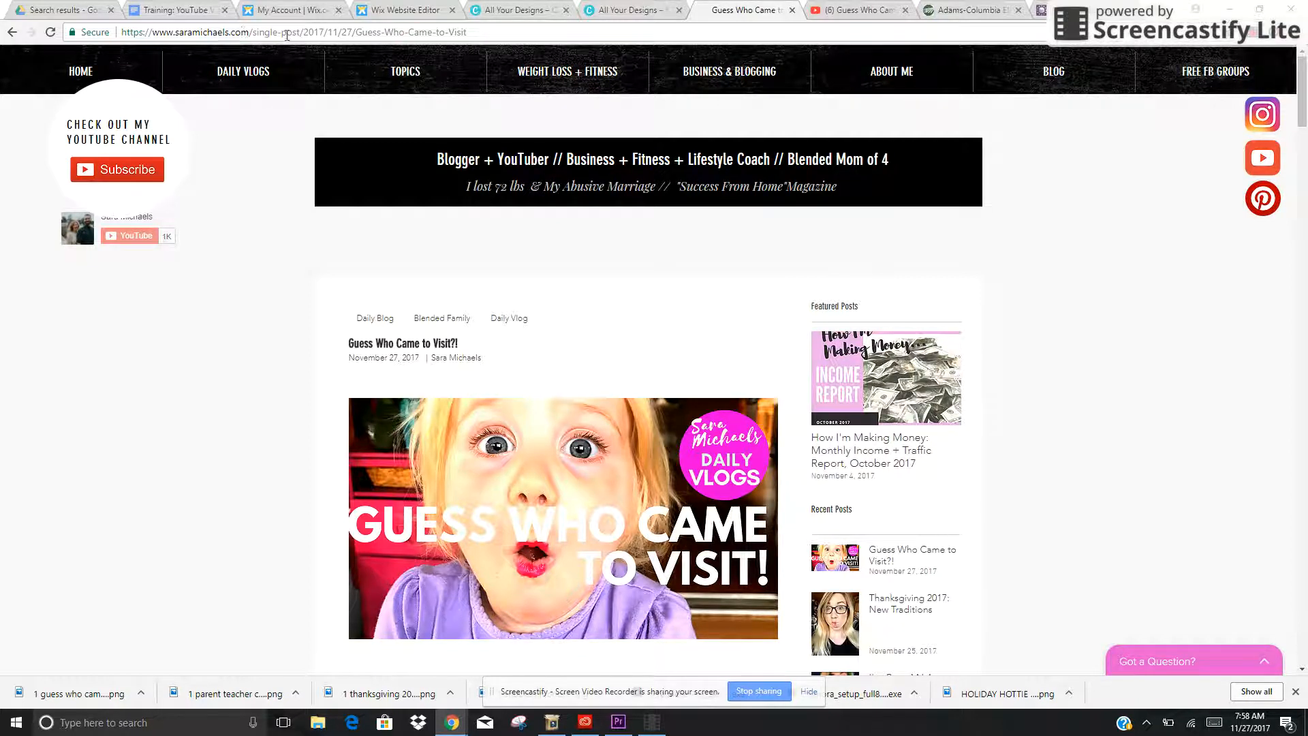
{"action": "mouse_move", "coordinate": [1303, 73]}
{"action": "left_mouse_down"}
{"action": "mouse_move", "coordinate": [1303, 89]}
{"action": "mouse_move", "coordinate": [1303, 68]}
{"action": "left_mouse_up"}
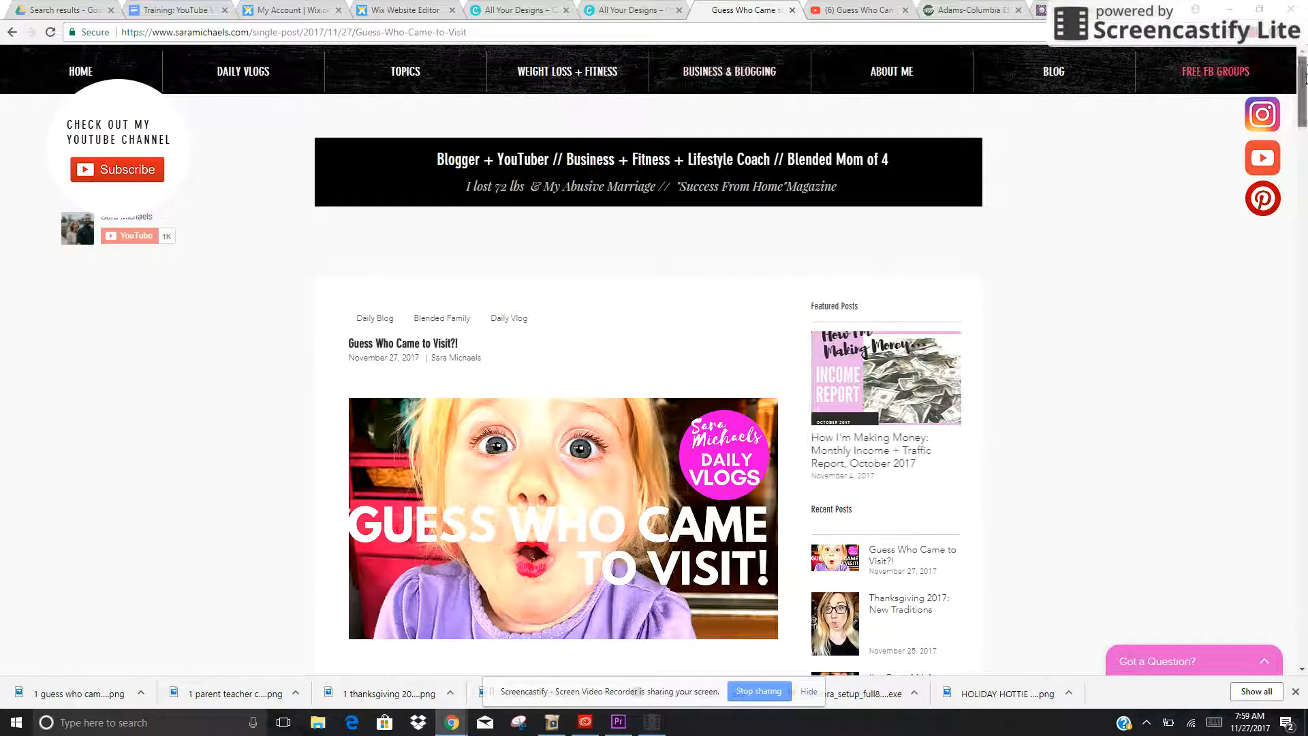
{"action": "scroll", "coordinate": [1305, 97], "scroll_direction": "down", "scroll_amount": 2}
{"action": "left_click_drag", "start_coordinate": [1306, 97], "coordinate": [1303, 67]}
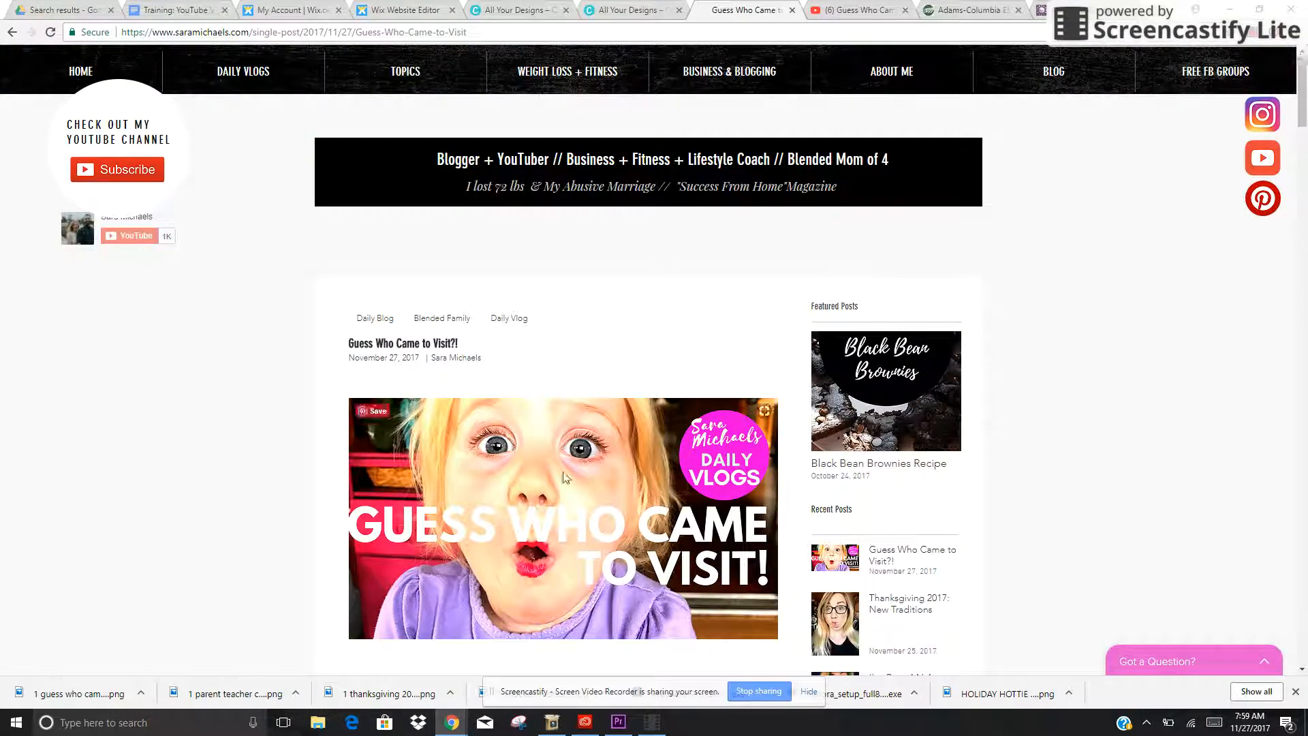
{"action": "left_click", "coordinate": [335, 32]}
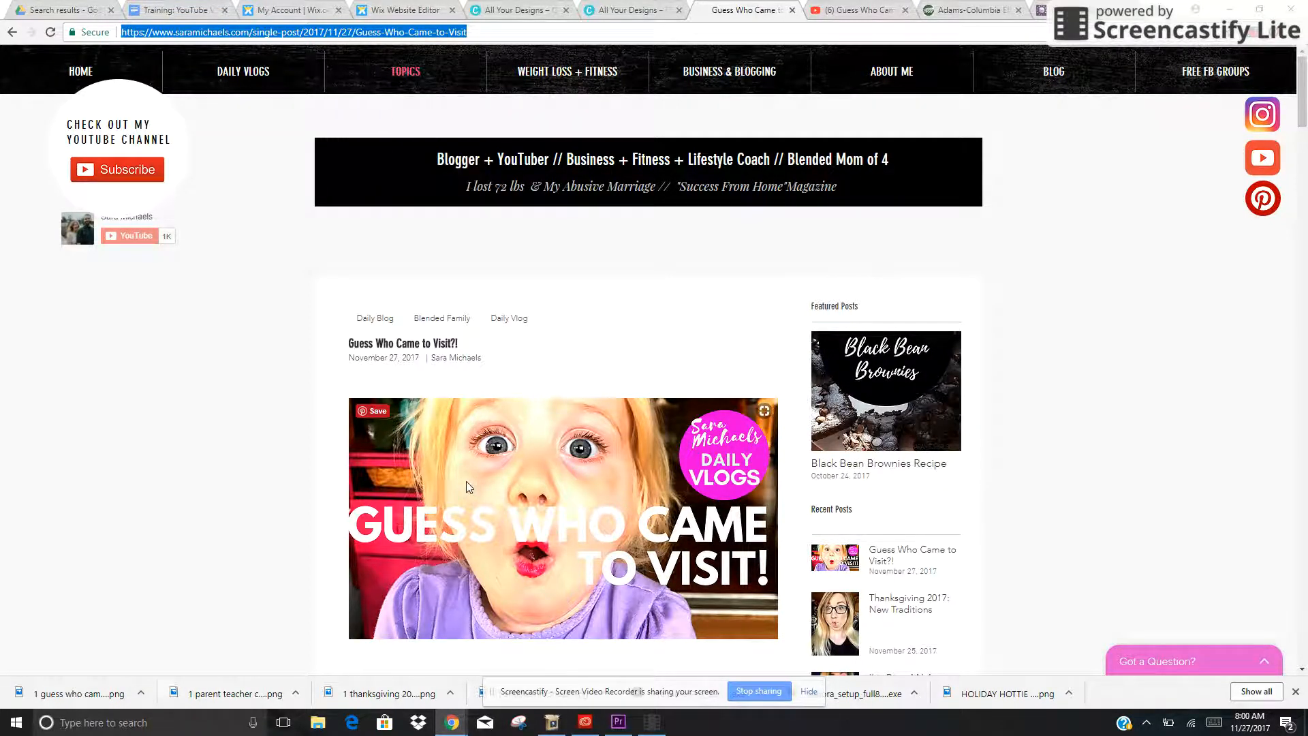
- Return to the blog's post list and open the blogger's Pinterest pins page in a new browser tab
{"action": "left_click", "coordinate": [1059, 83]}
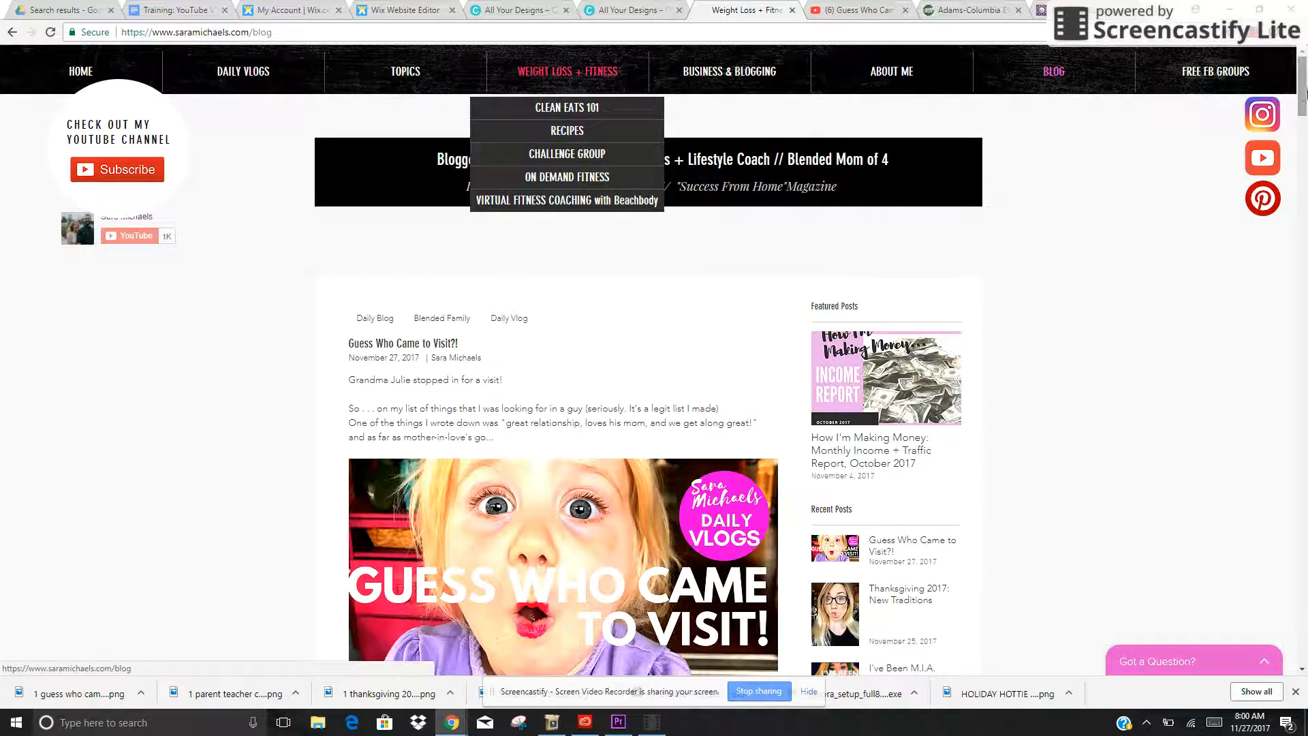
{"action": "scroll", "coordinate": [1304, 127], "scroll_direction": "down", "scroll_amount": 6}
{"action": "scroll", "coordinate": [1304, 127], "scroll_direction": "up", "scroll_amount": 2}
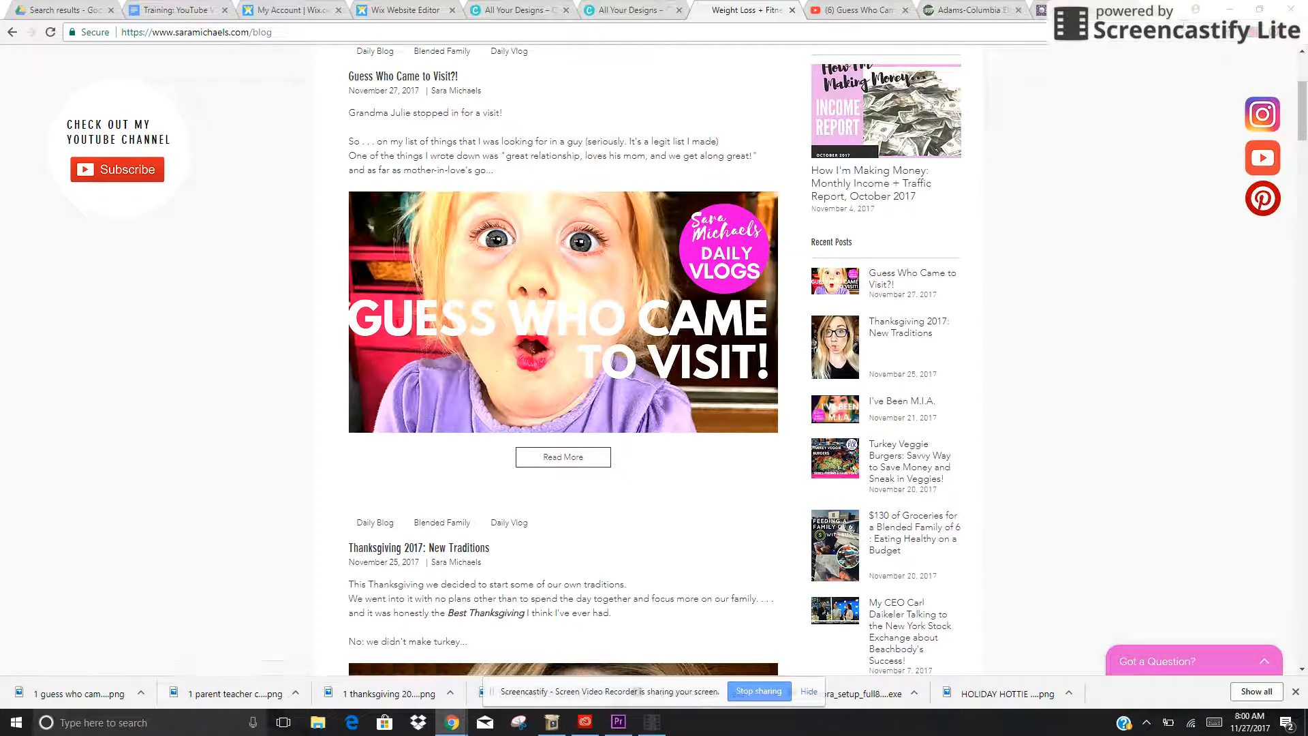
{"action": "key", "text": "ctrl+t"}
{"action": "type", "text": "www.pinterest.com/inspiredbys"}
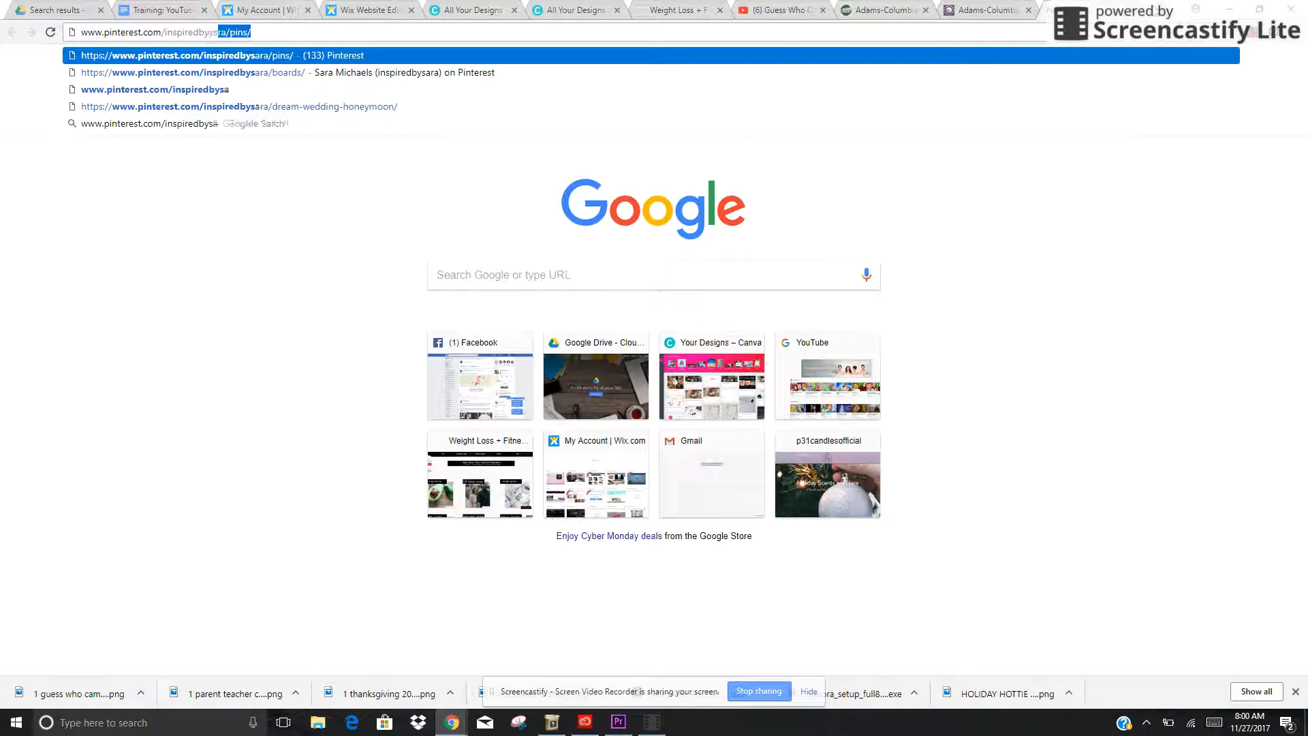
{"action": "key", "text": "Return"}
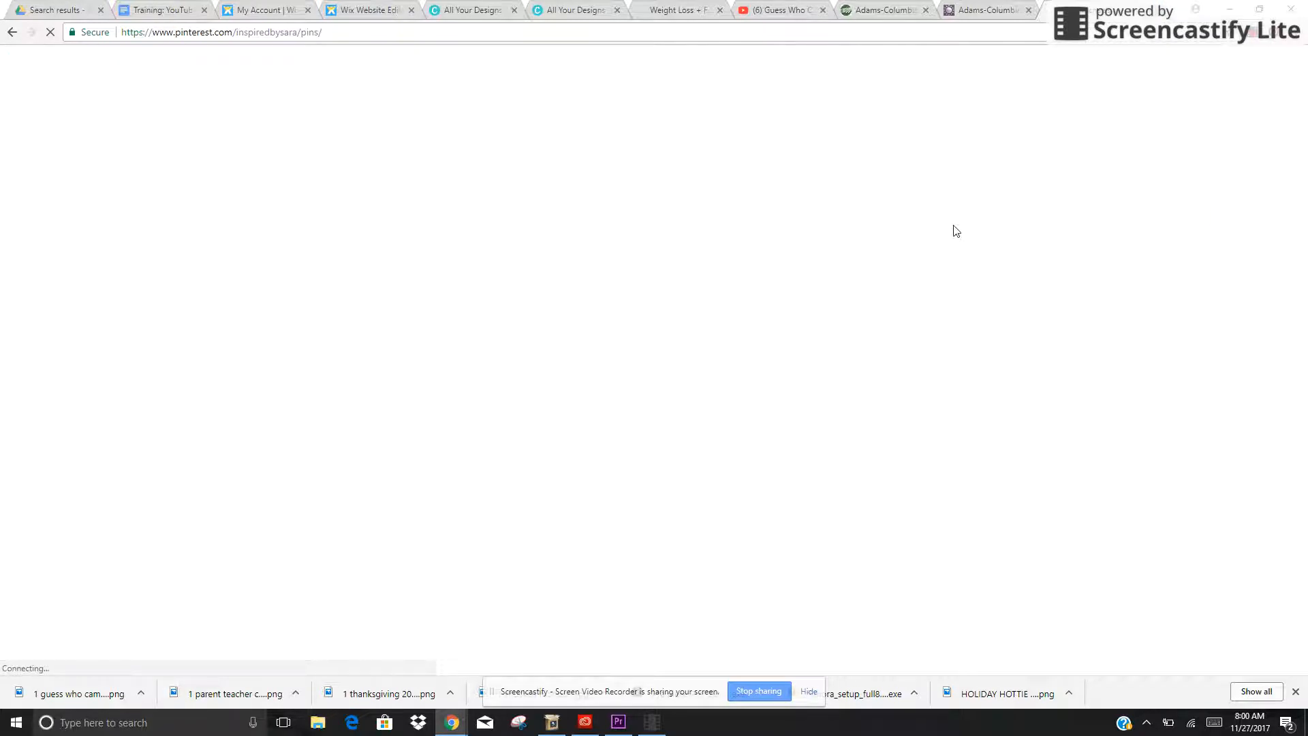
- Return to the open blog page, examine the full list of posts and switch to the blogger's Pinterest profile
{"action": "left_click", "coordinate": [766, 11]}
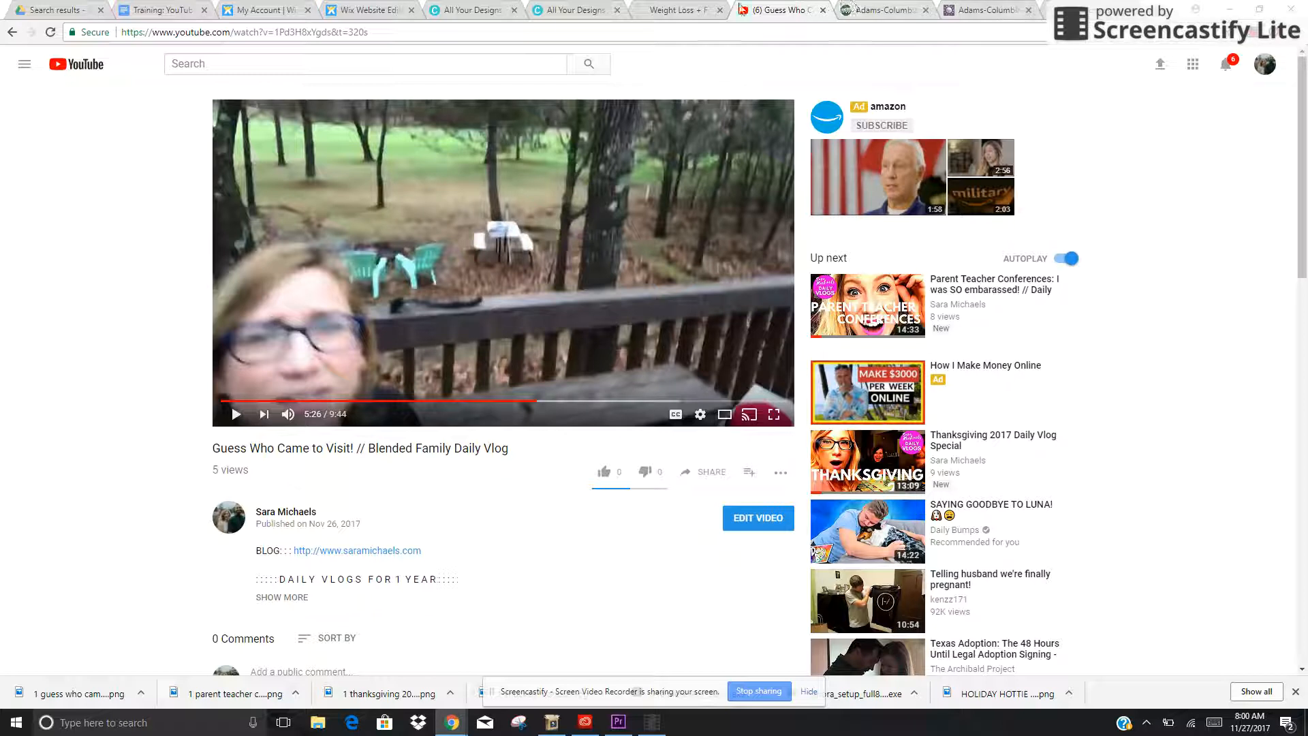
{"action": "left_click", "coordinate": [681, 10]}
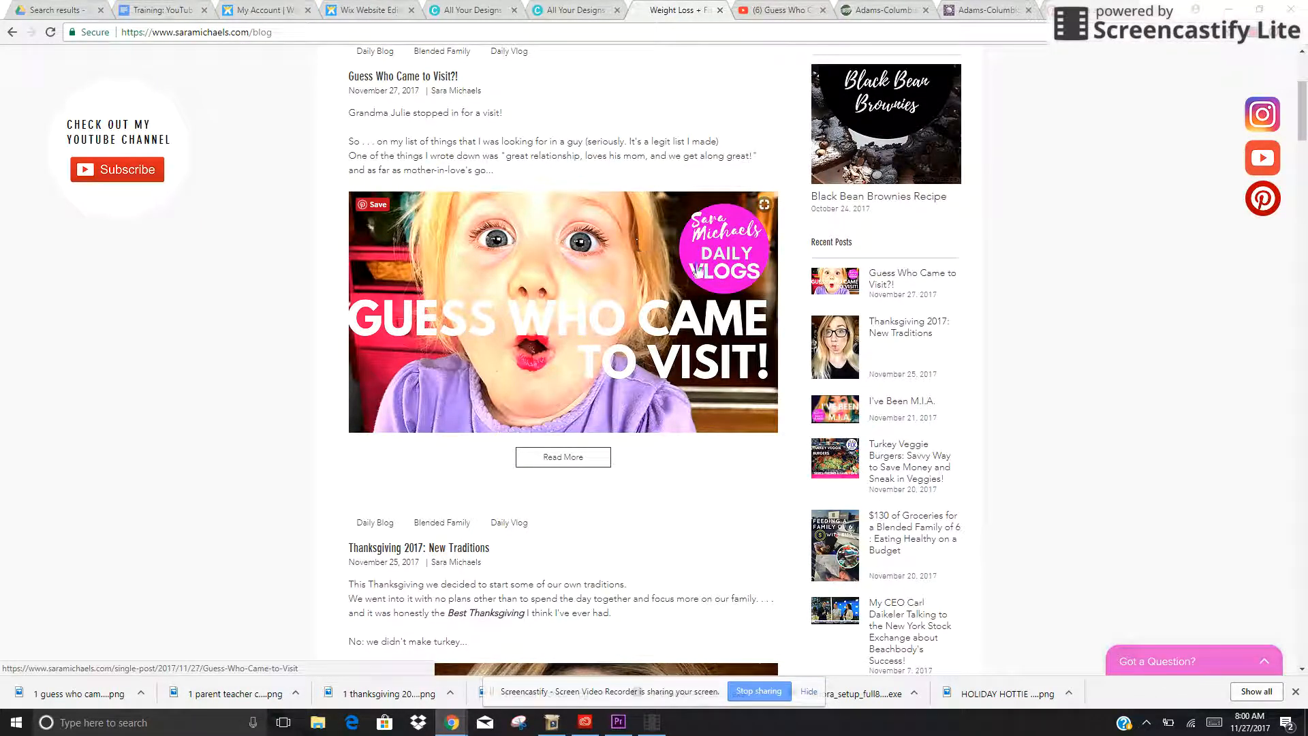
{"action": "scroll", "coordinate": [1302, 109], "scroll_direction": "up", "scroll_amount": 2}
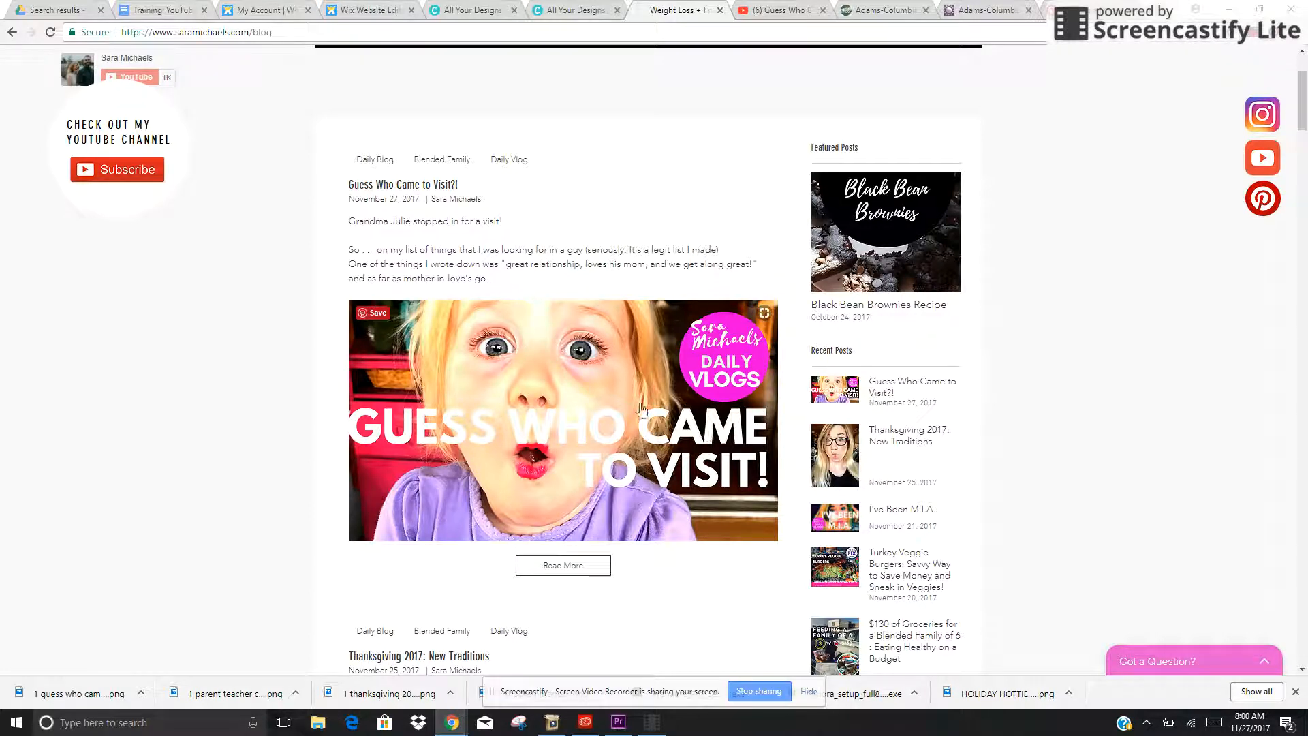
{"action": "left_click_drag", "start_coordinate": [1301, 105], "coordinate": [1303, 357]}
{"action": "left_click_drag", "start_coordinate": [1303, 361], "coordinate": [1302, 62]}
{"action": "mouse_move", "coordinate": [394, 75]}
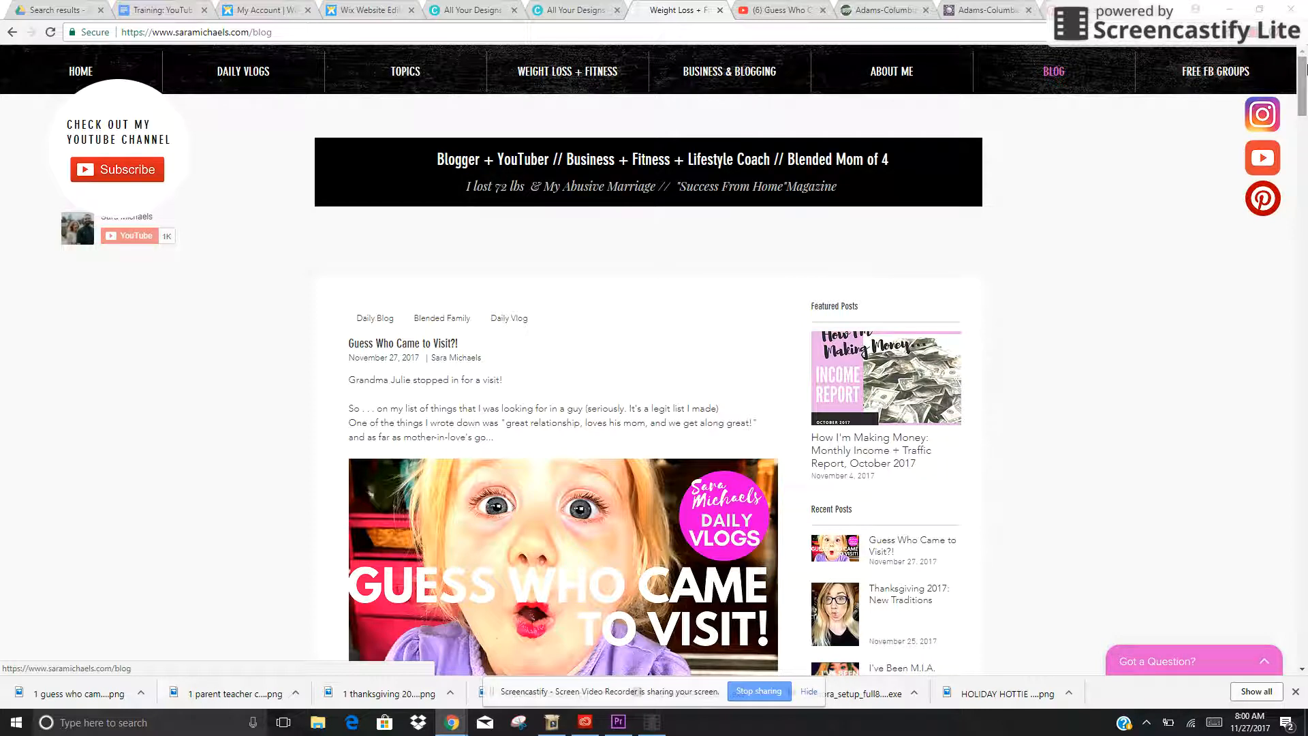
{"action": "mouse_move", "coordinate": [1305, 71]}
{"action": "left_mouse_down"}
{"action": "mouse_move", "coordinate": [1304, 116]}
{"action": "mouse_move", "coordinate": [1304, 62]}
{"action": "left_mouse_up"}
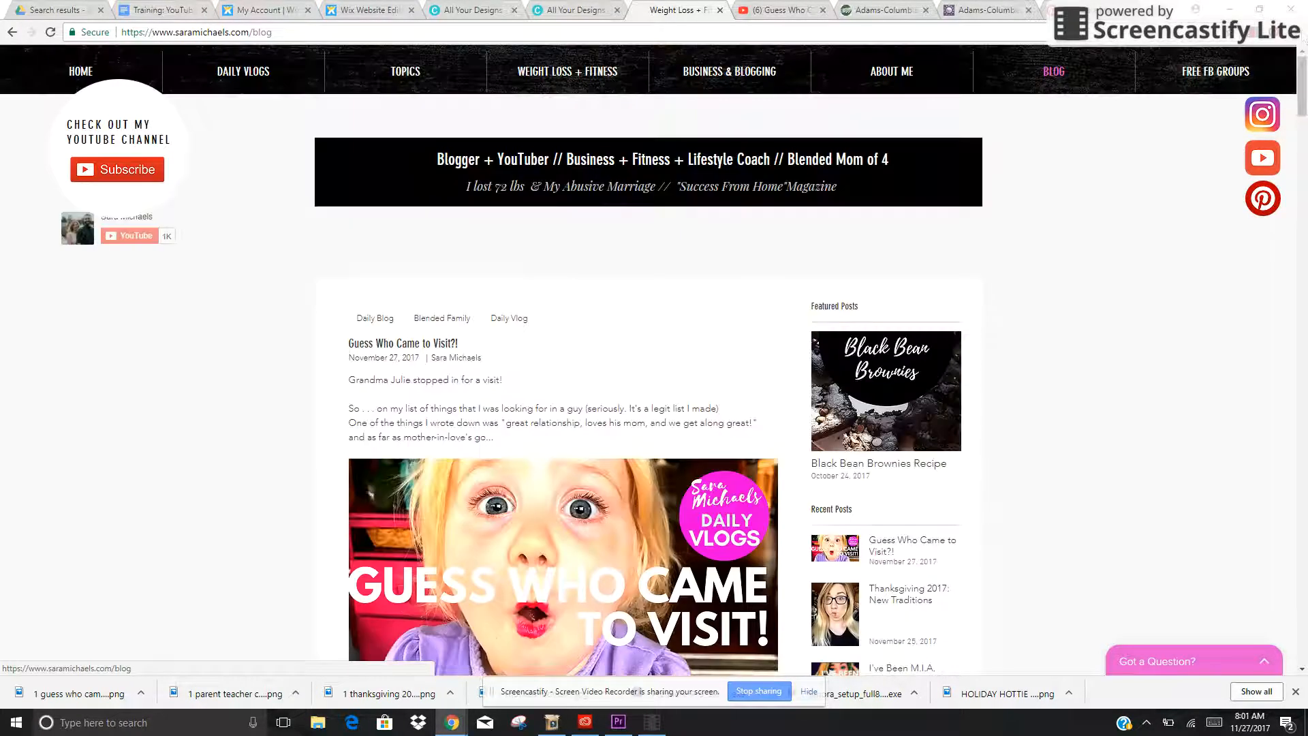
{"action": "left_click", "coordinate": [1262, 198]}
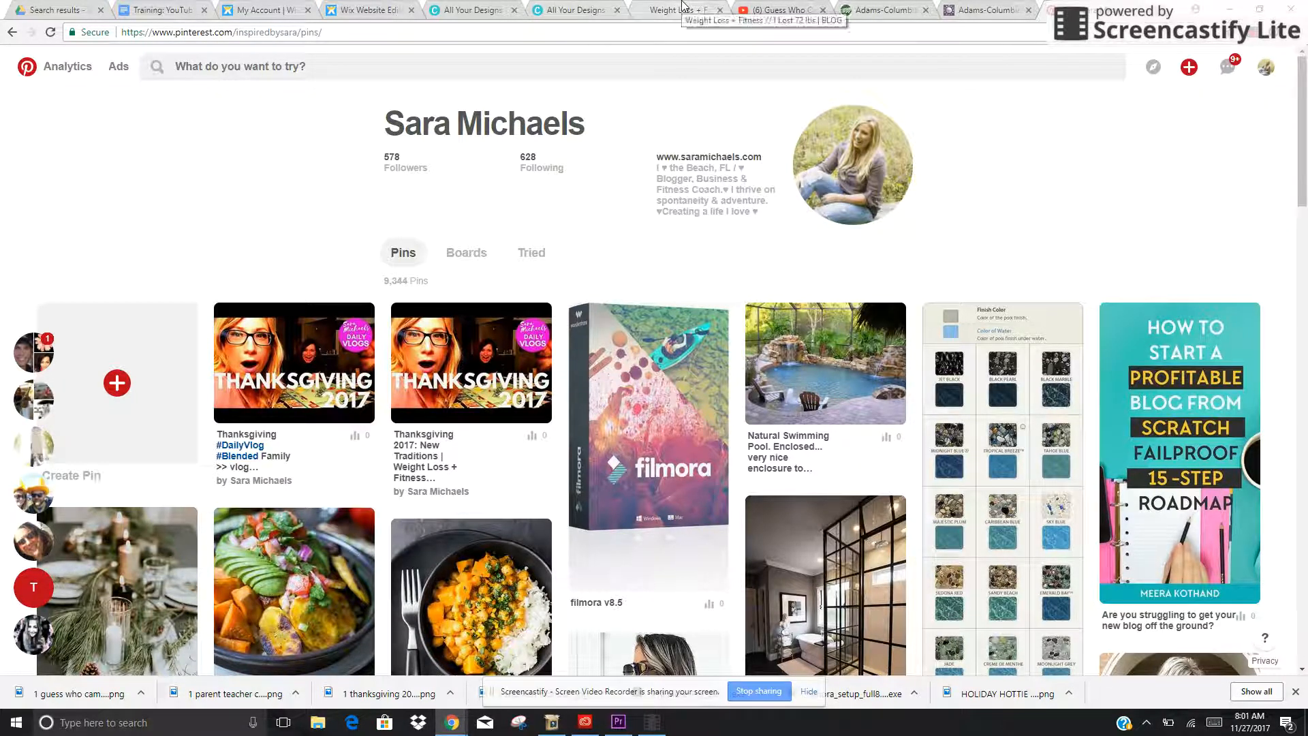
- Open the "Guess Who Came to Visit?!" post on the live blog and copy its web address
{"action": "left_click", "coordinate": [368, 10]}
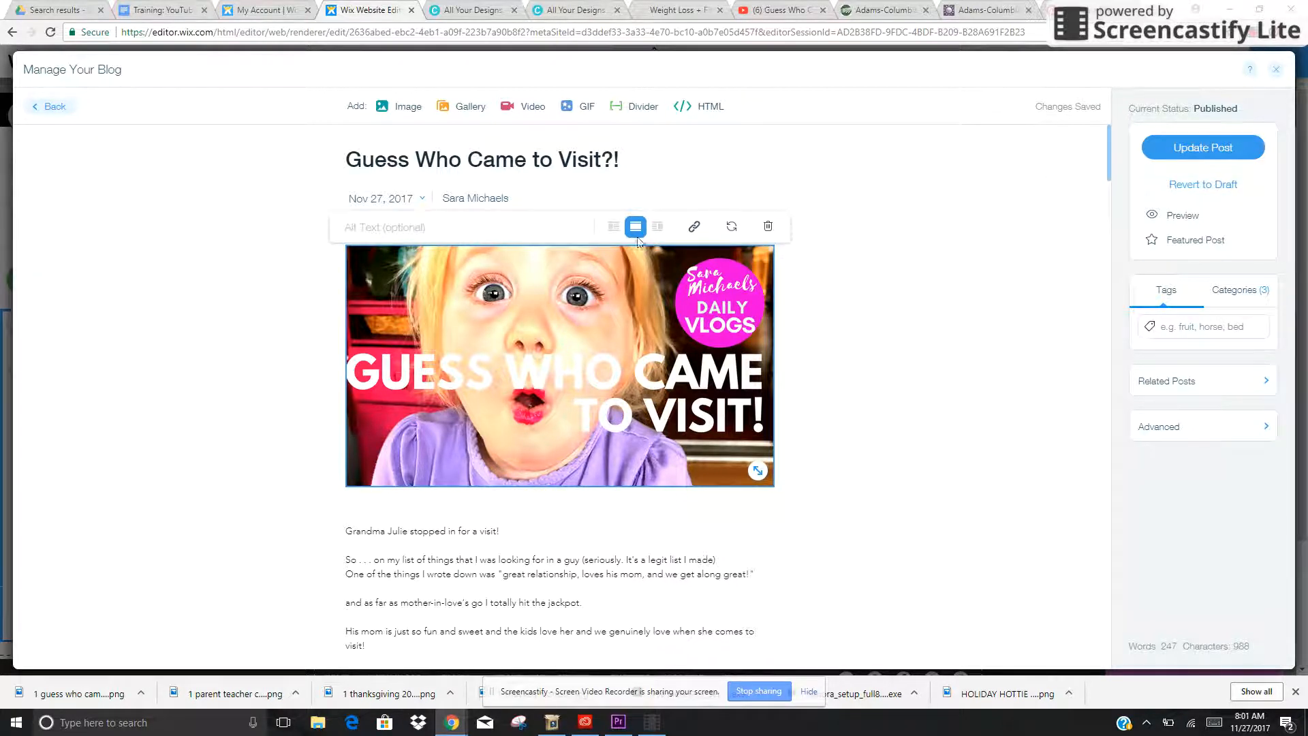
{"action": "left_click", "coordinate": [650, 8]}
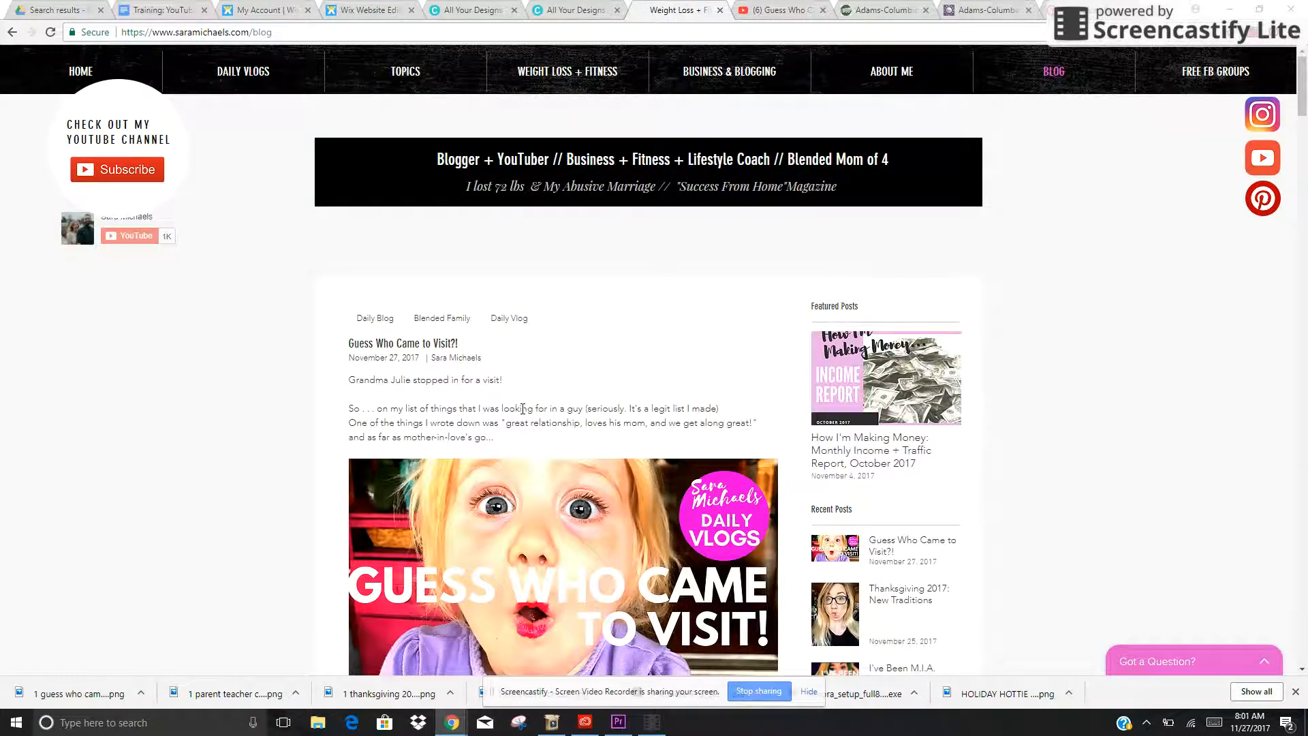
{"action": "left_click", "coordinate": [429, 349]}
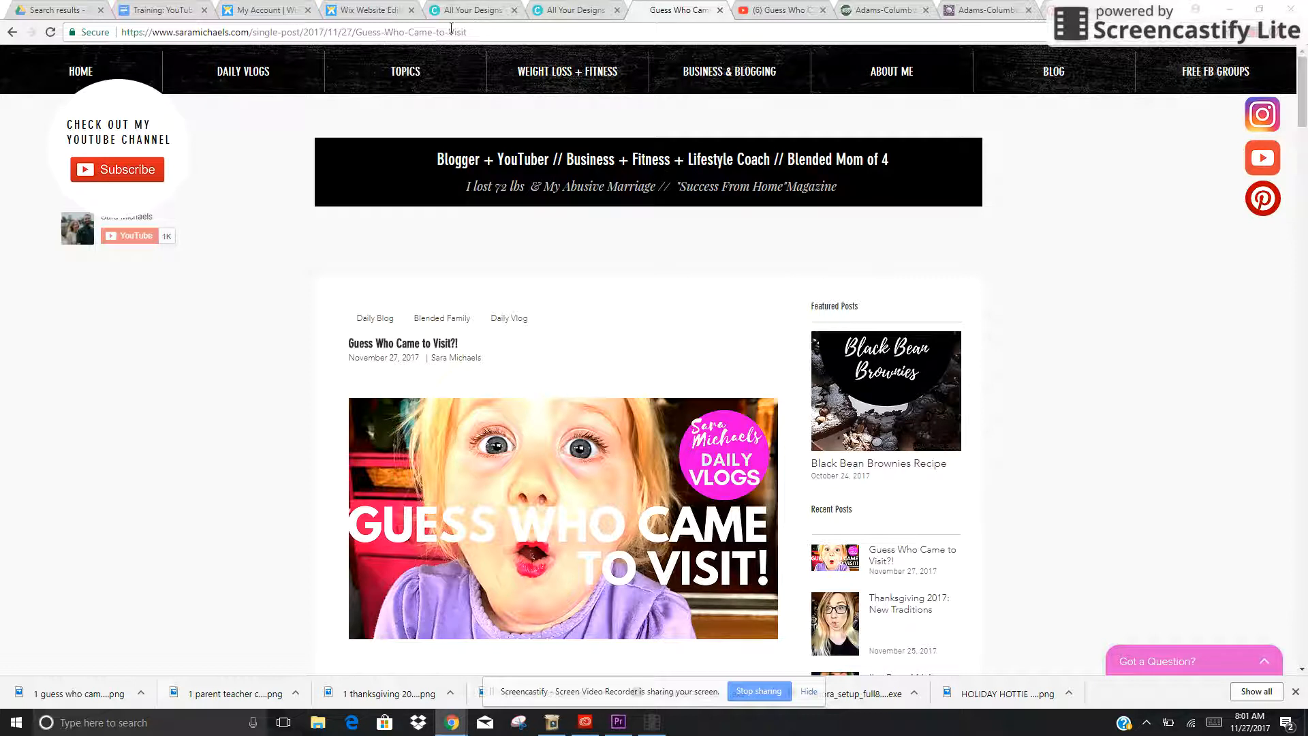
{"action": "left_click", "coordinate": [389, 32]}
{"action": "key", "text": "ctrl+c"}
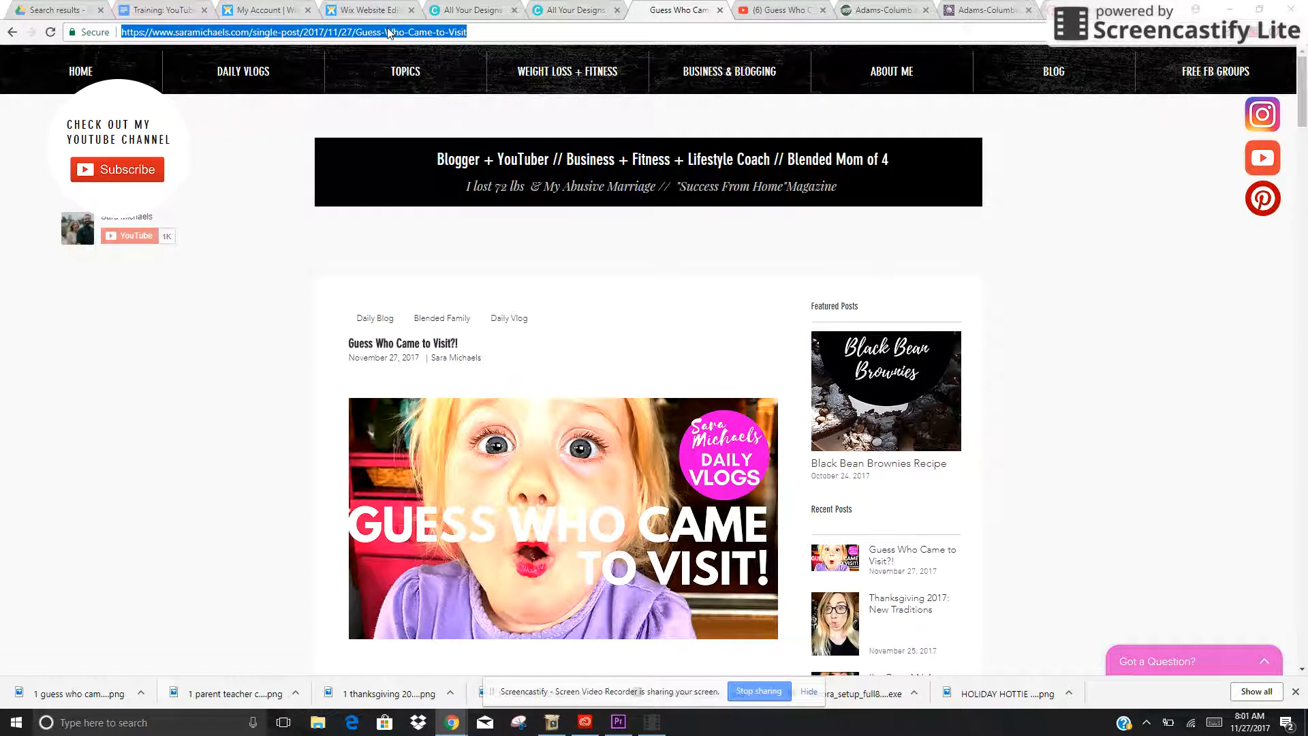
{"action": "left_click", "coordinate": [479, 33]}
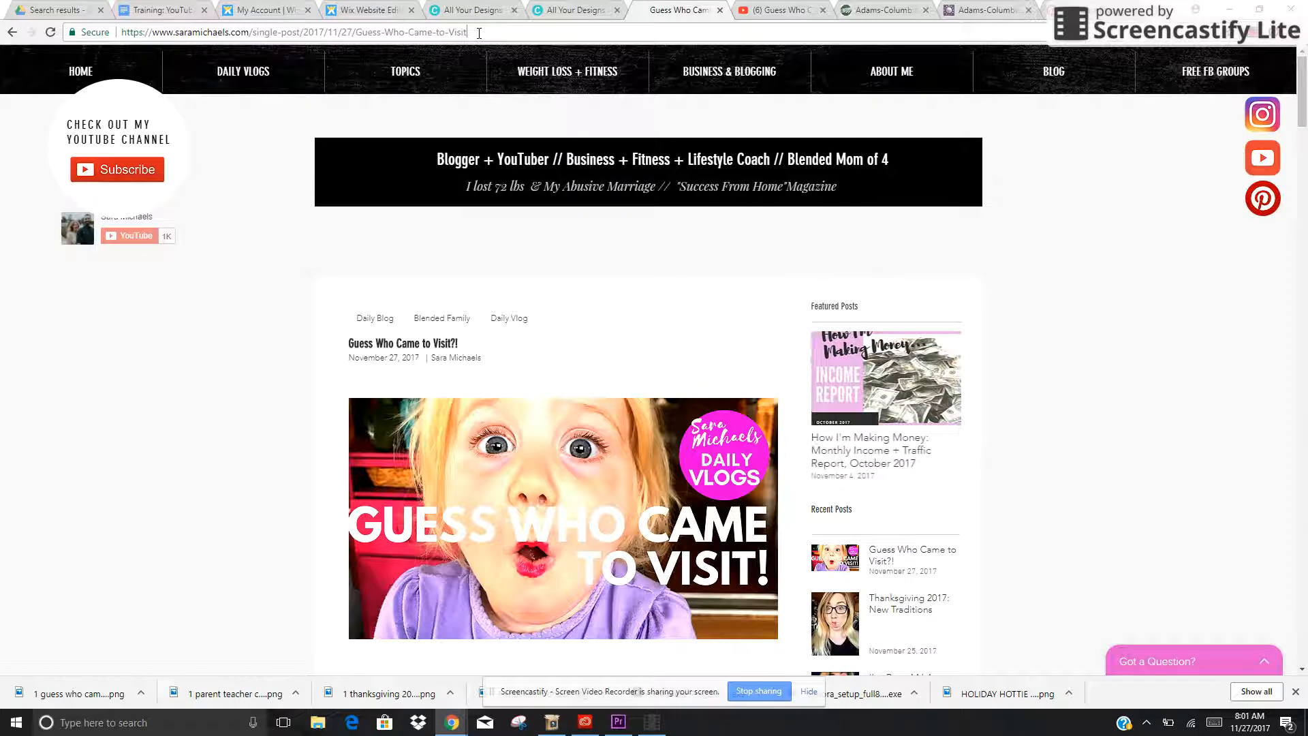
- In the Wix blog editor, link the post's "Guess Who Came to Visit!" header image to the copied post address
{"action": "left_click", "coordinate": [357, 5]}
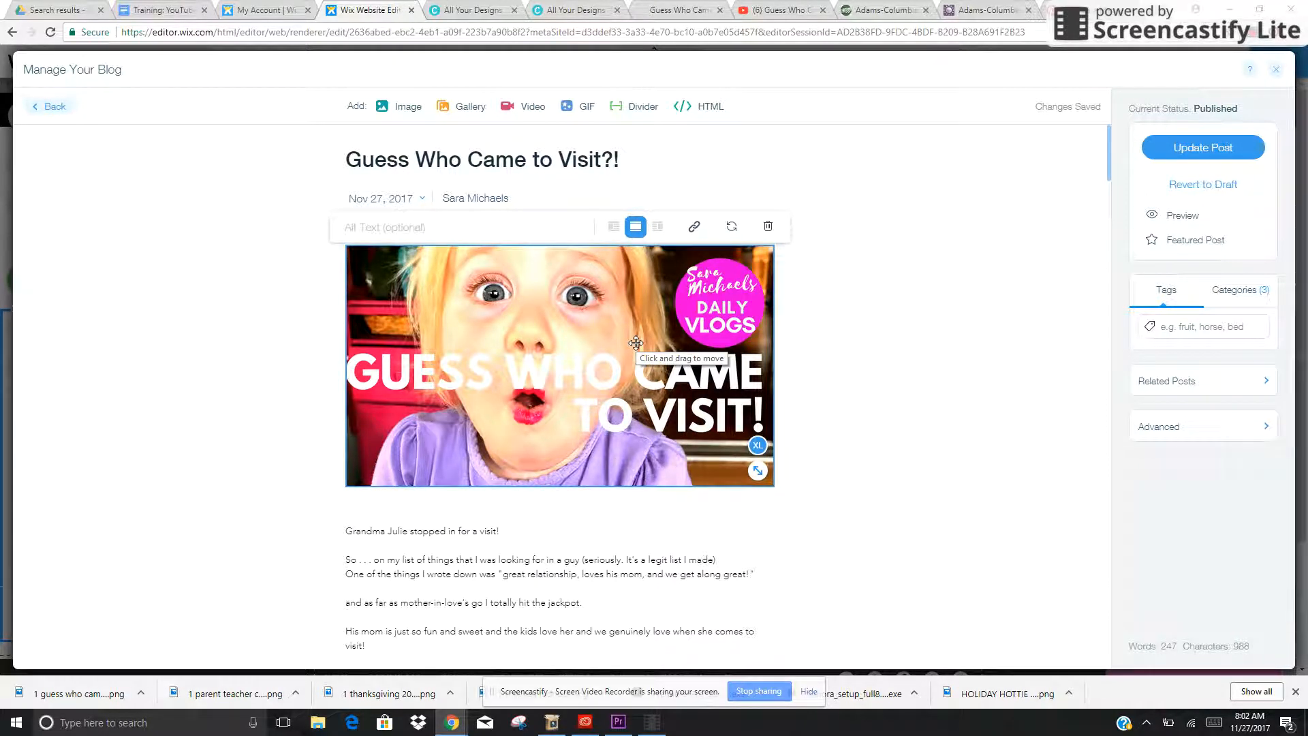
{"action": "left_click", "coordinate": [696, 227]}
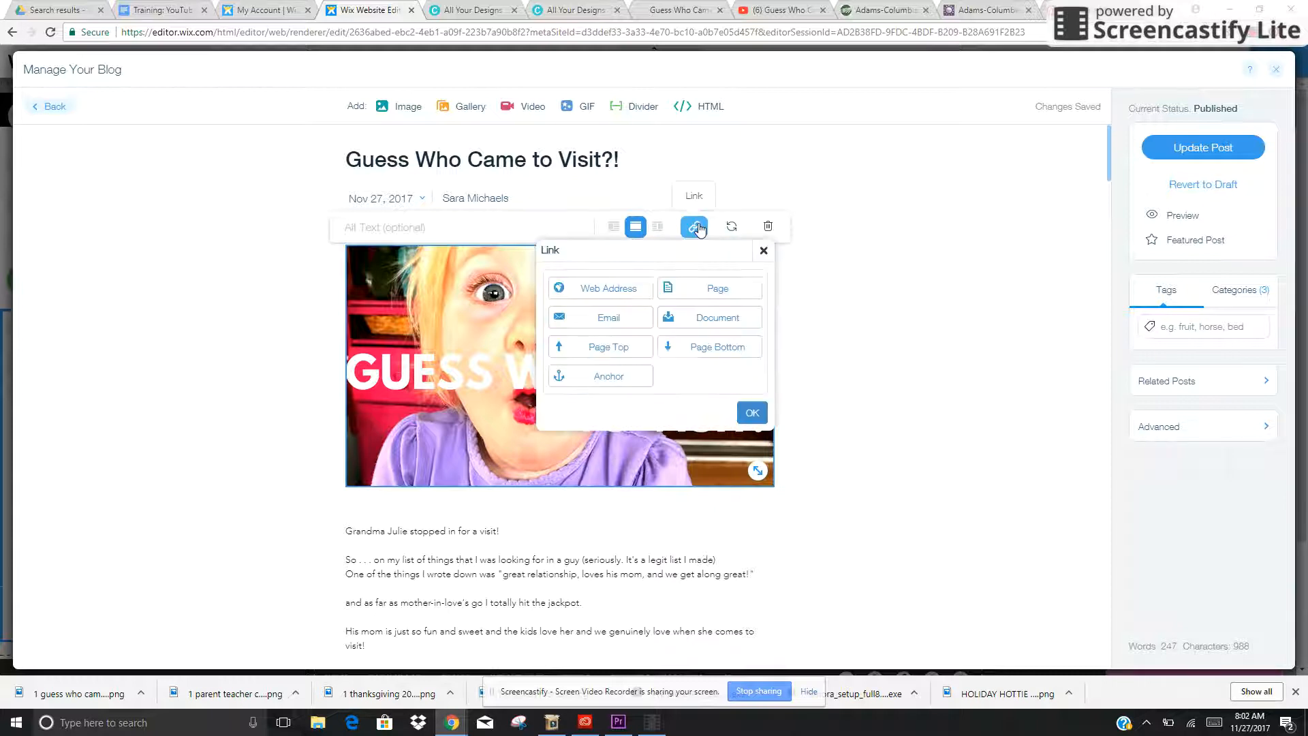
{"action": "left_click", "coordinate": [595, 289]}
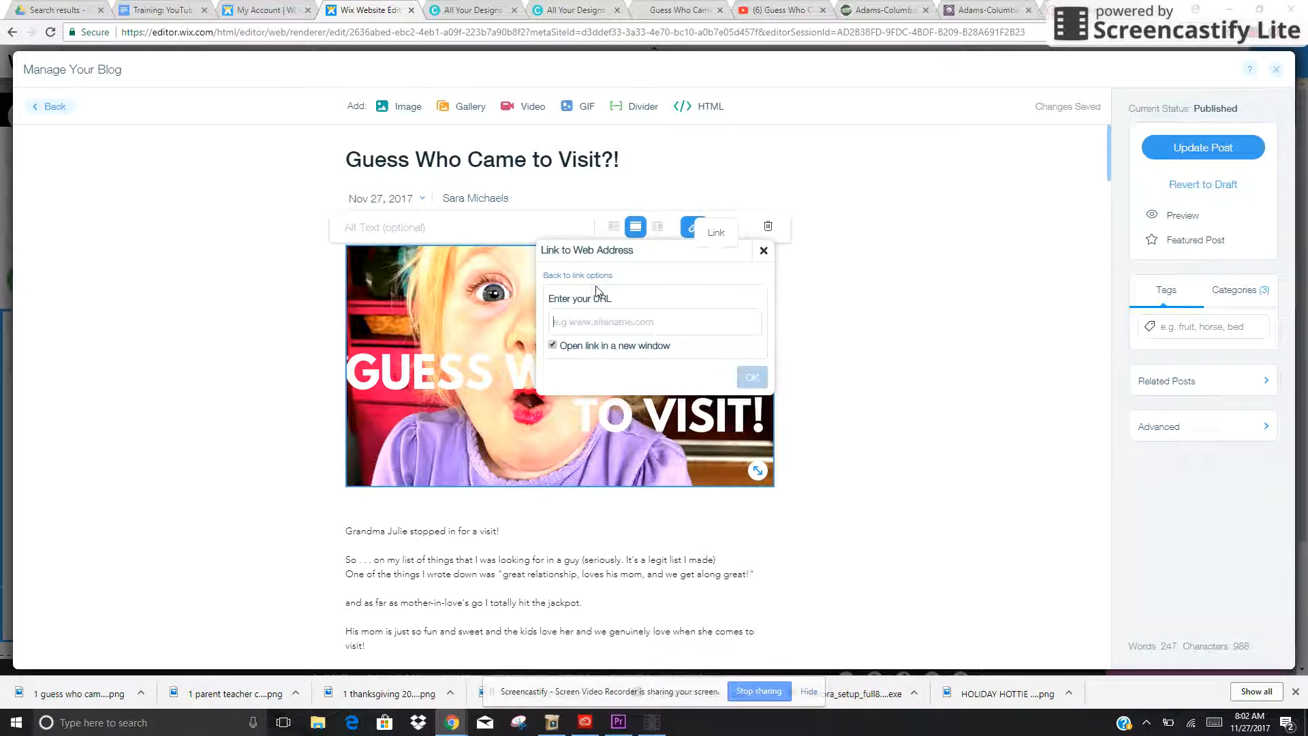
{"action": "left_click", "coordinate": [575, 323]}
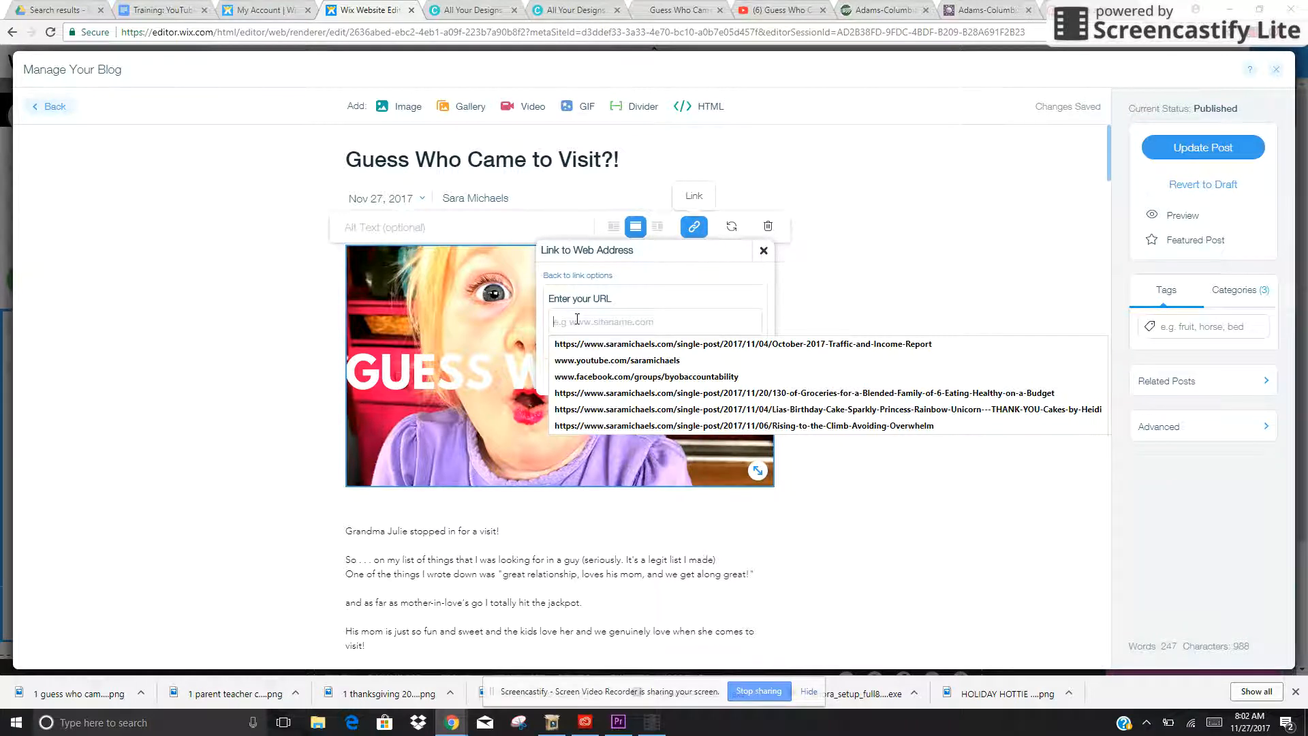
{"action": "key", "text": "ctrl+v"}
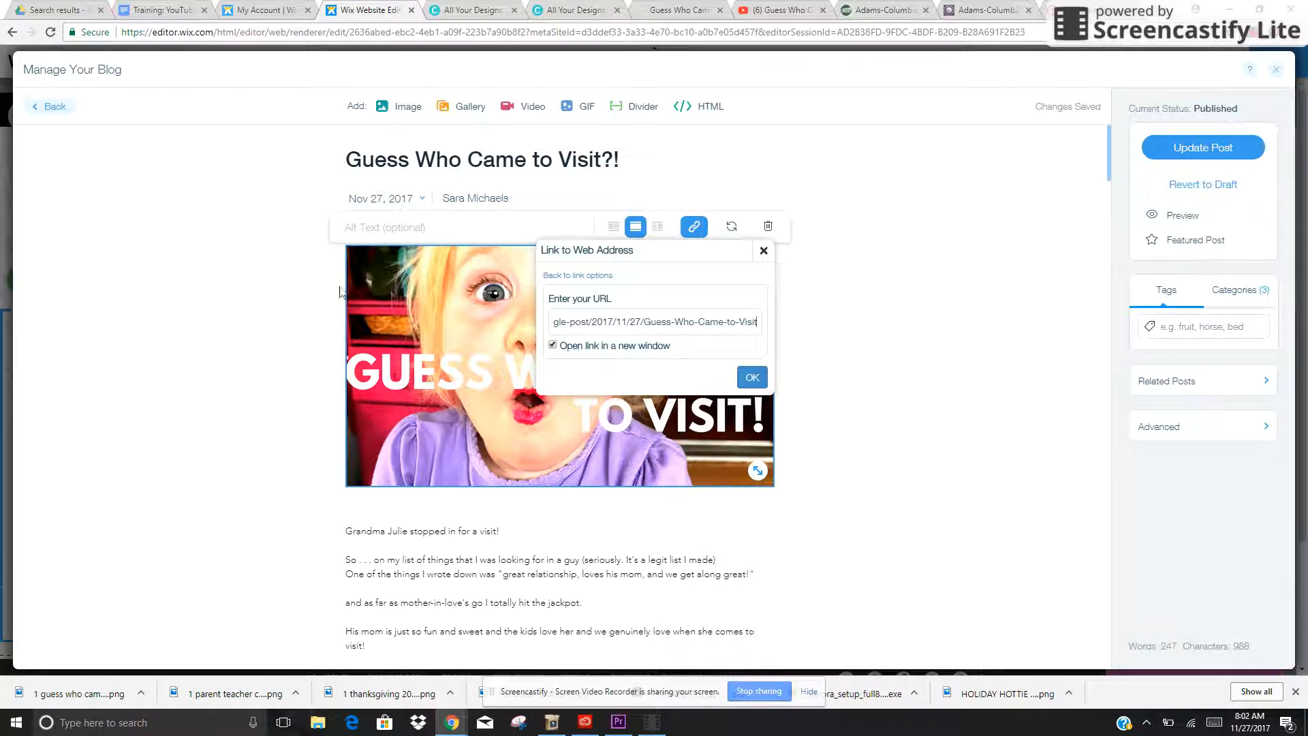
{"action": "left_click", "coordinate": [752, 377]}
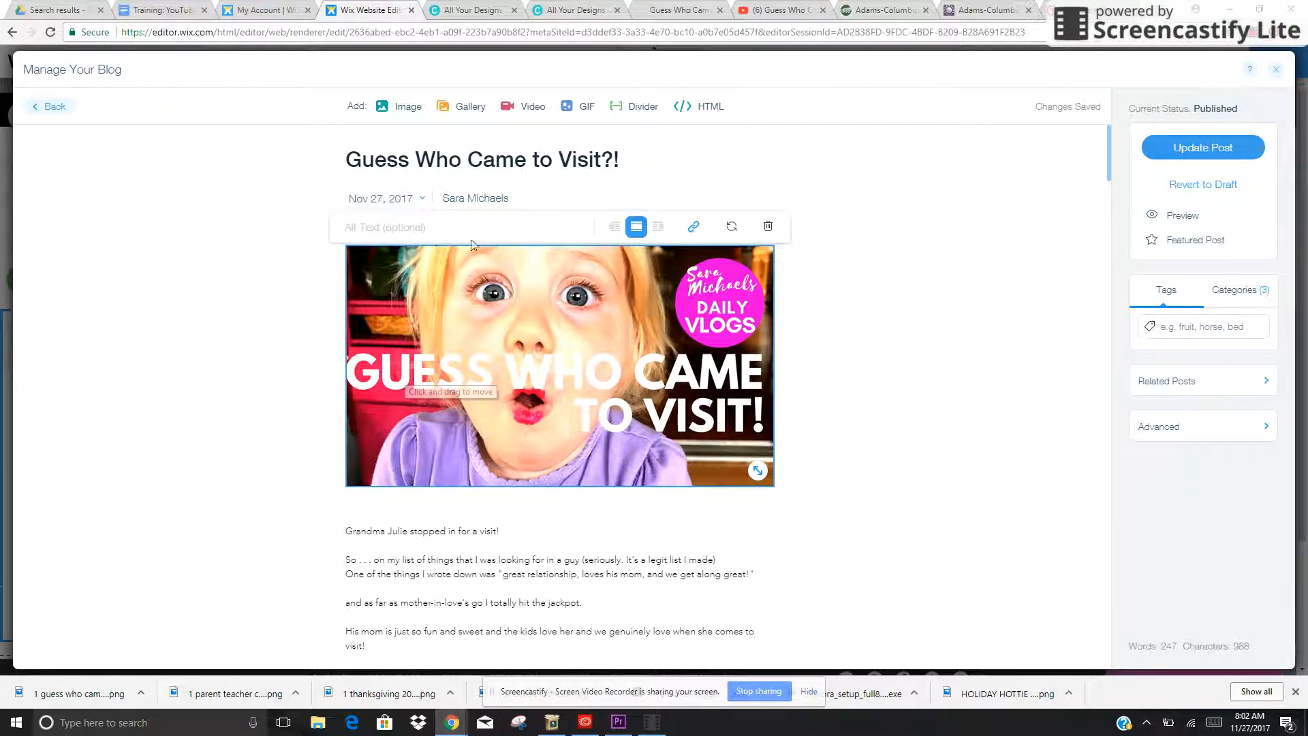
- Link the first red-berry bush photo in the post to the same copied web address
{"action": "left_click_drag", "start_coordinate": [1110, 139], "coordinate": [1108, 238]}
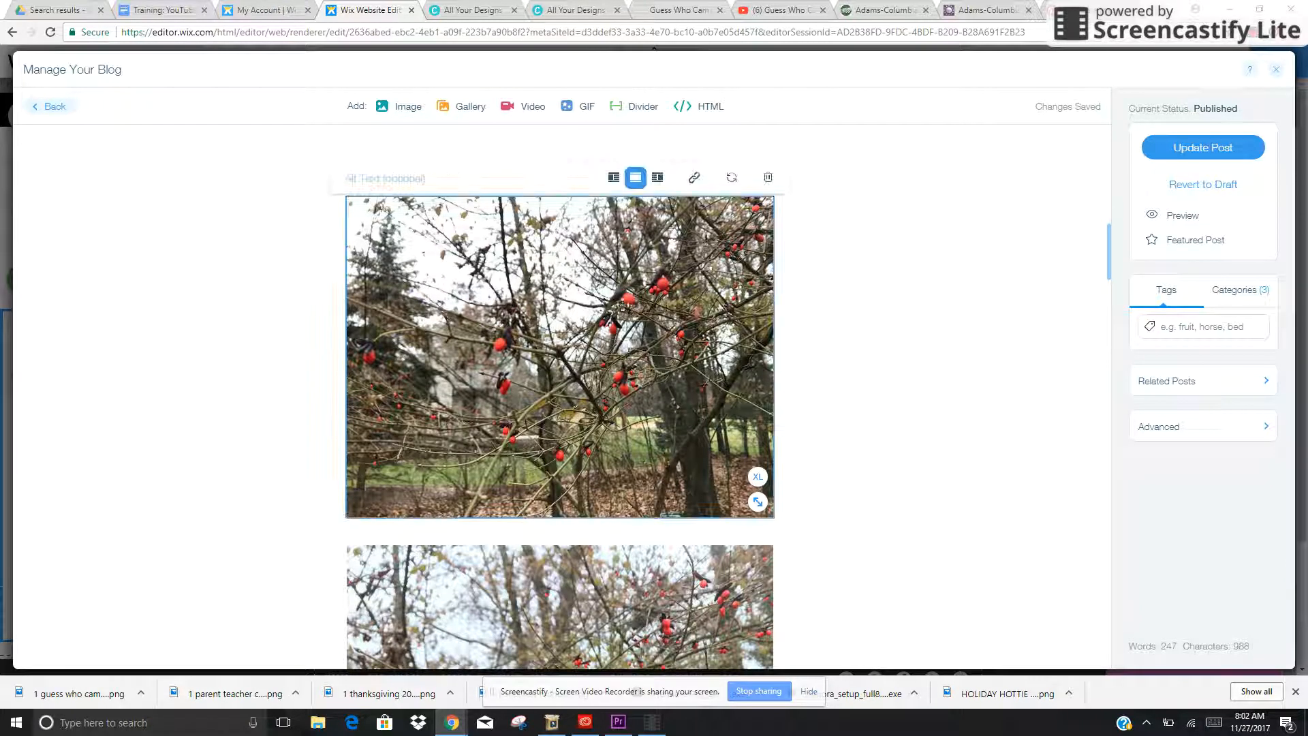
{"action": "left_click", "coordinate": [694, 178]}
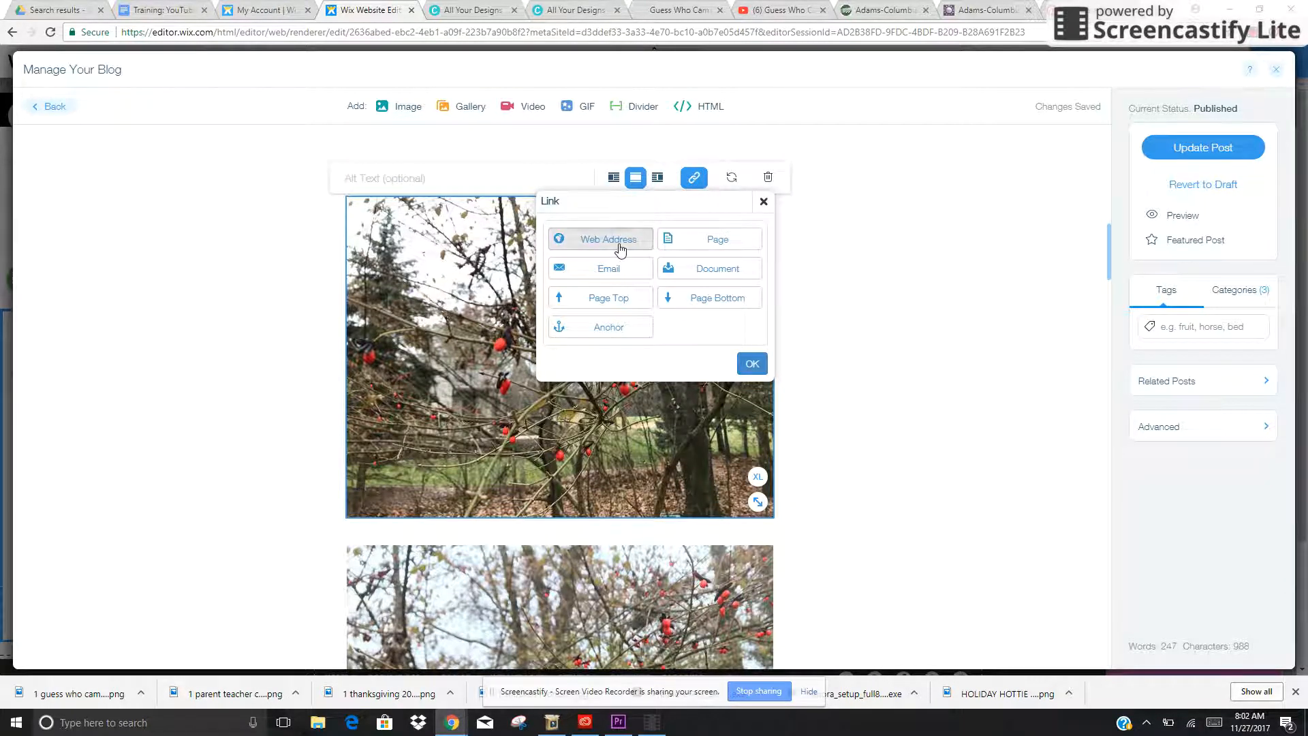
{"action": "left_click", "coordinate": [619, 245]}
{"action": "left_click", "coordinate": [590, 275]}
{"action": "key", "text": "ctrl+v"}
{"action": "key", "text": "ctrl+c"}
{"action": "left_click", "coordinate": [752, 328]}
- Link the second red-berry bush photo in the post to the same copied web address
{"action": "left_click", "coordinate": [697, 553]}
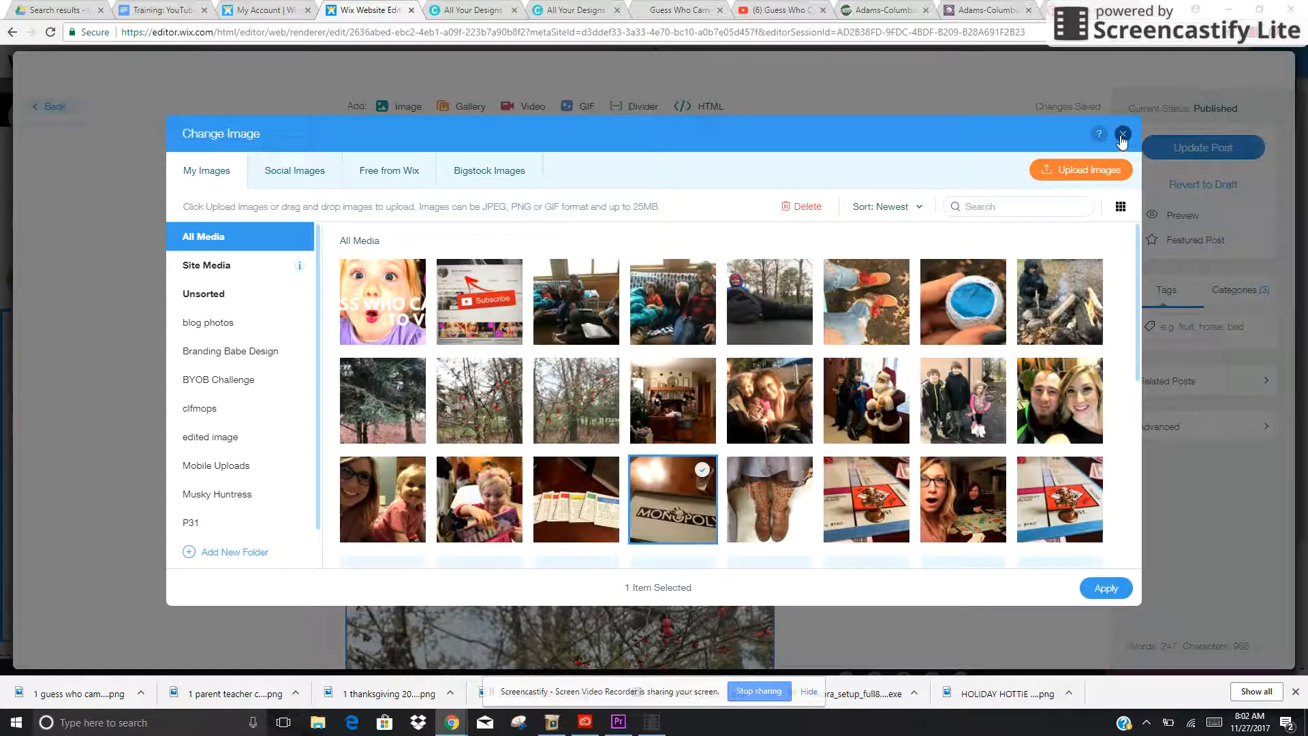
{"action": "left_click", "coordinate": [1124, 135]}
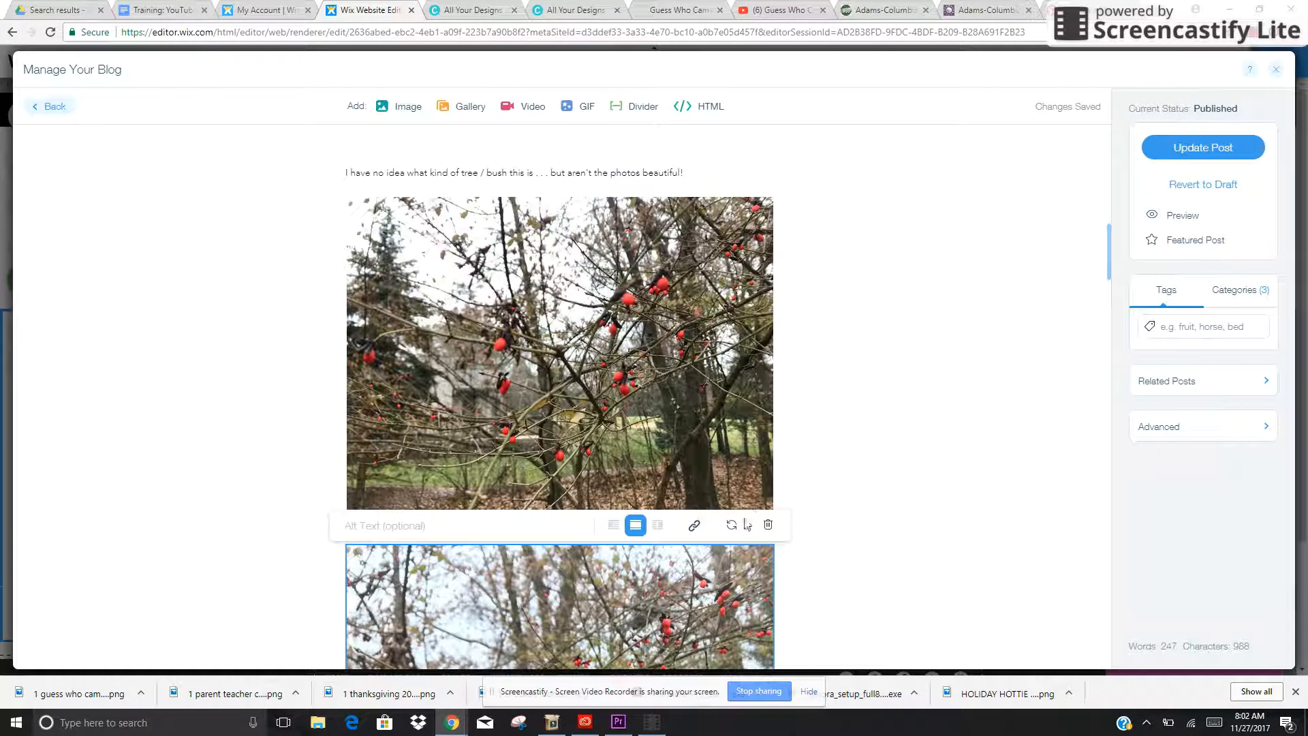
{"action": "left_click", "coordinate": [694, 525]}
{"action": "left_click", "coordinate": [615, 412]}
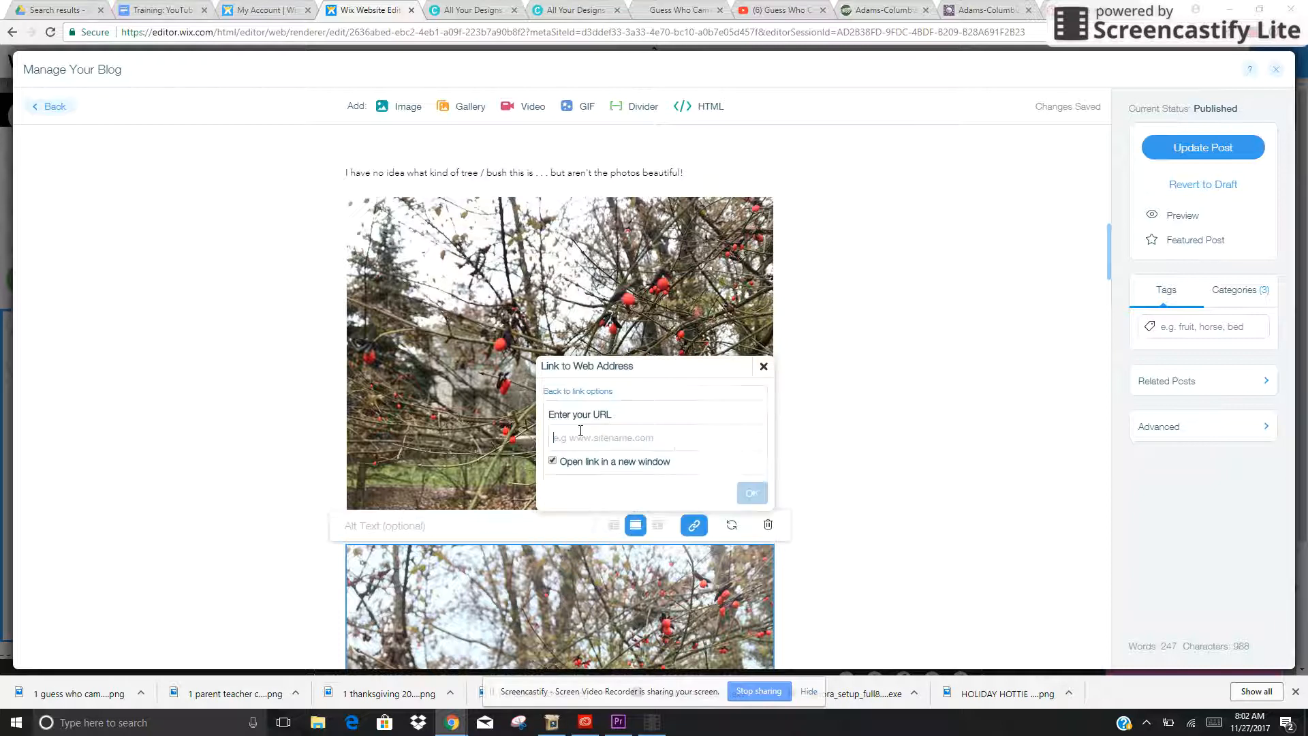
{"action": "left_click", "coordinate": [580, 431]}
{"action": "key", "text": "ctrl+v"}
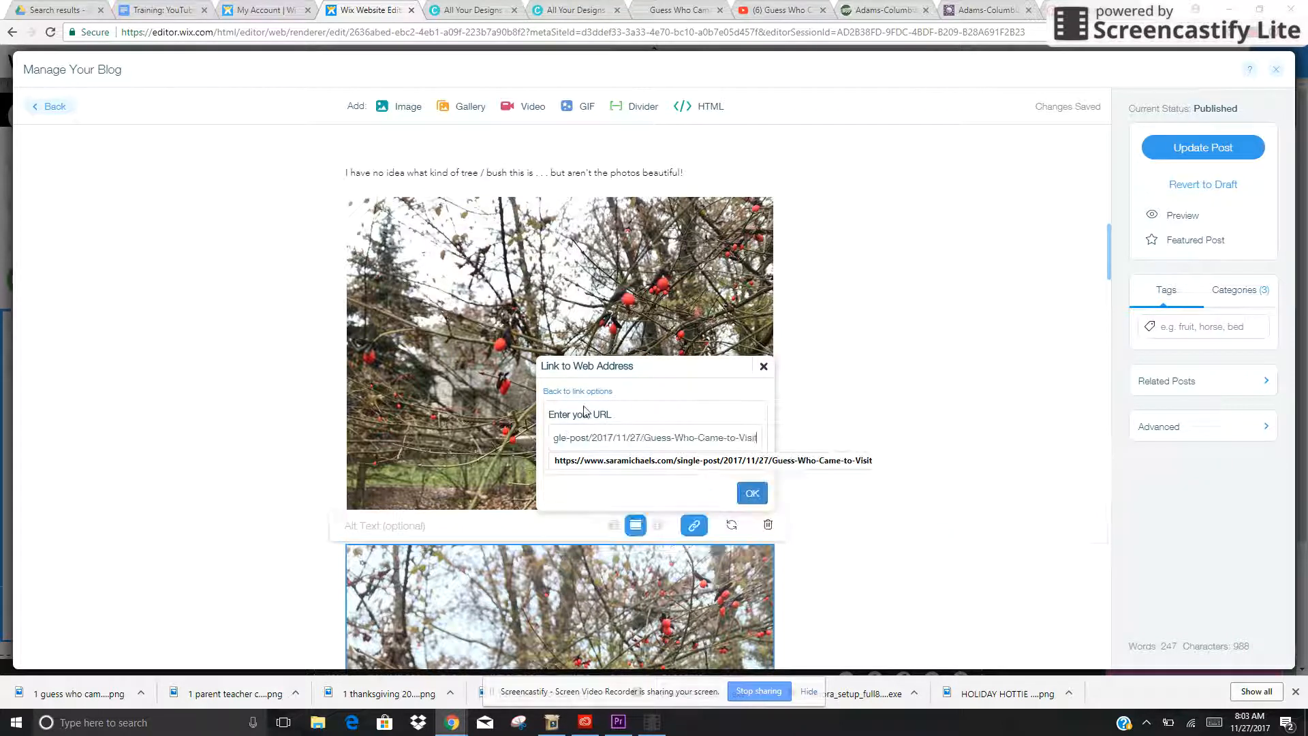
{"action": "left_click", "coordinate": [752, 493]}
- Start the header image's alt text with the blogger's name and username, followed by "Daily Vlogger, Daily blogger"
{"action": "left_click_drag", "start_coordinate": [1114, 244], "coordinate": [1116, 143]}
{"action": "left_click", "coordinate": [565, 344]}
{"action": "left_click", "coordinate": [390, 222]}
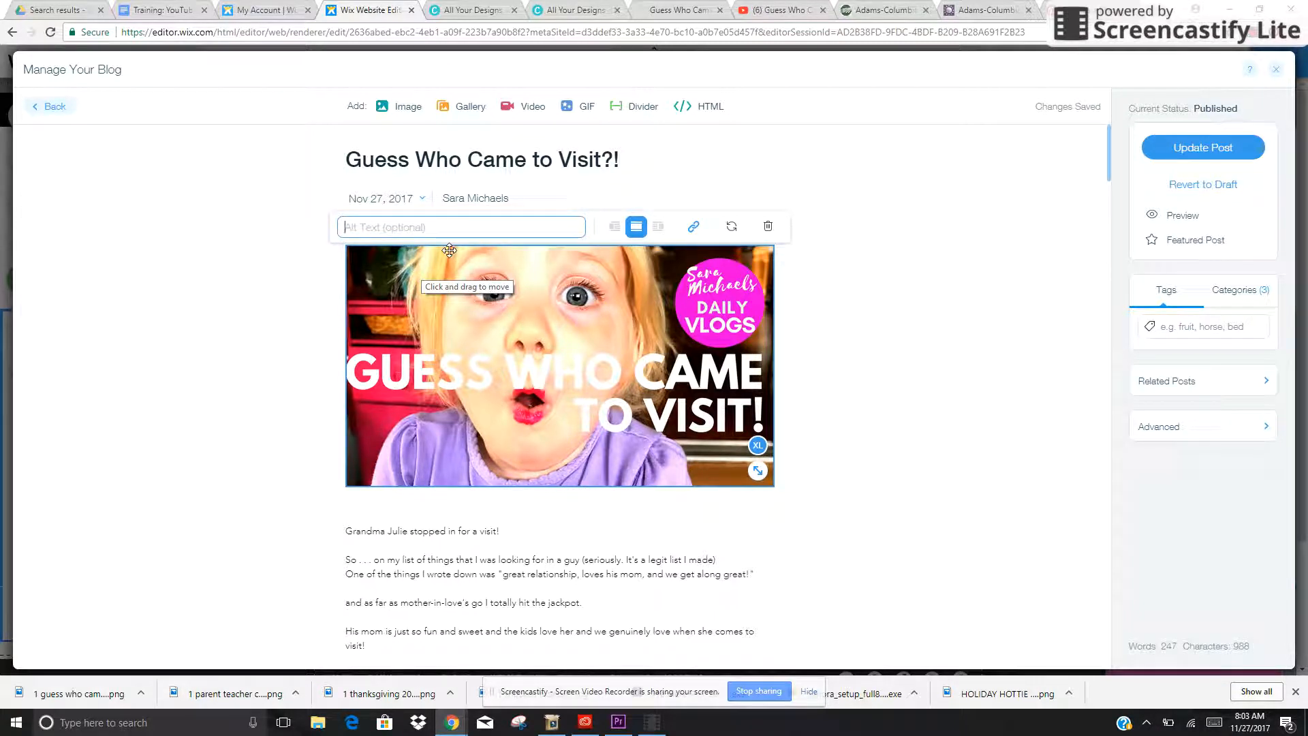
{"action": "left_click", "coordinate": [410, 231]}
{"action": "type", "text": "Sara Michaels"}
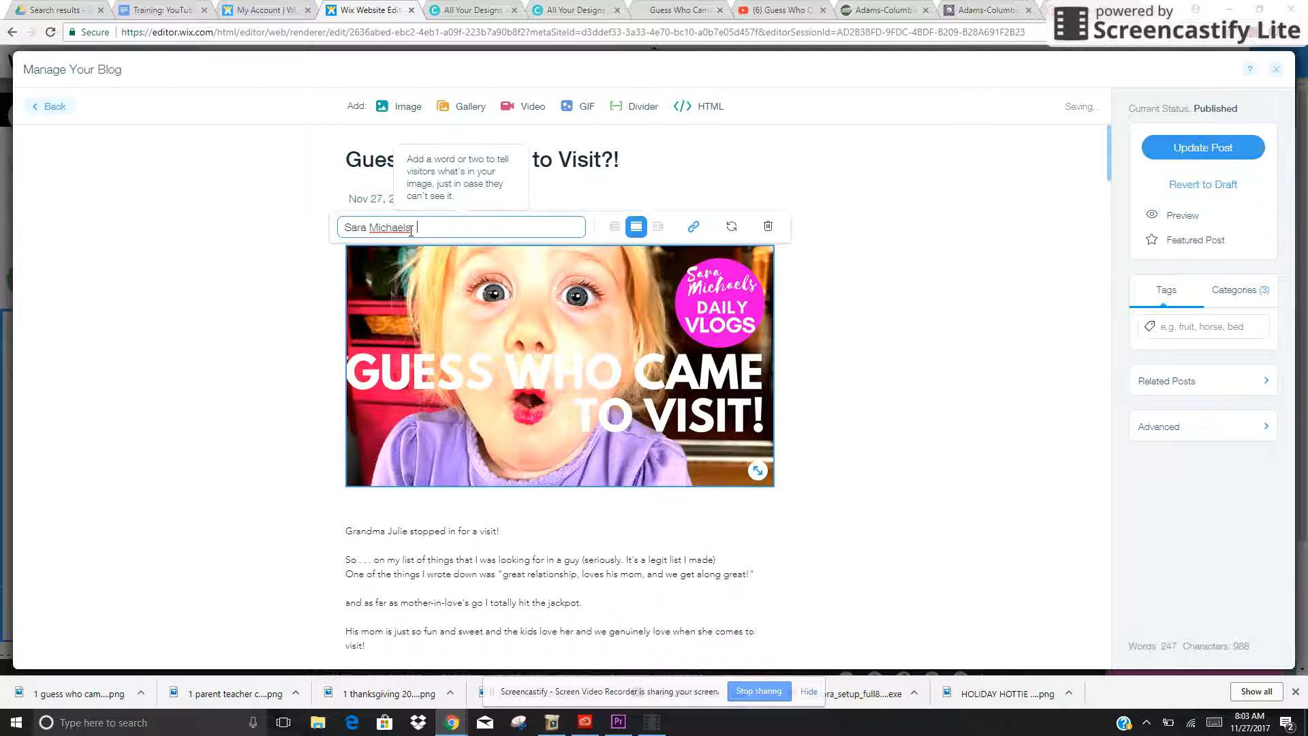
{"action": "type", "text": " sboell002, Daily Vlogger, Dail"}
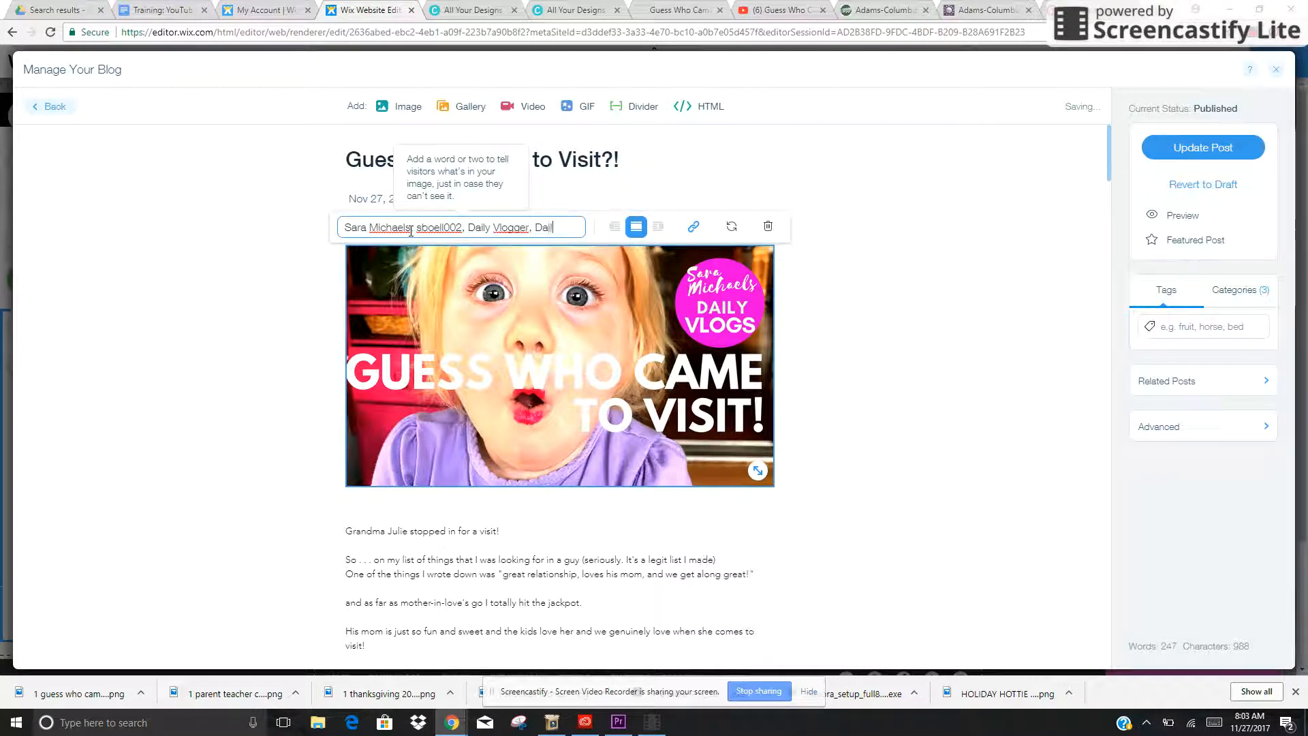
{"action": "type", "text": "y blogger"}
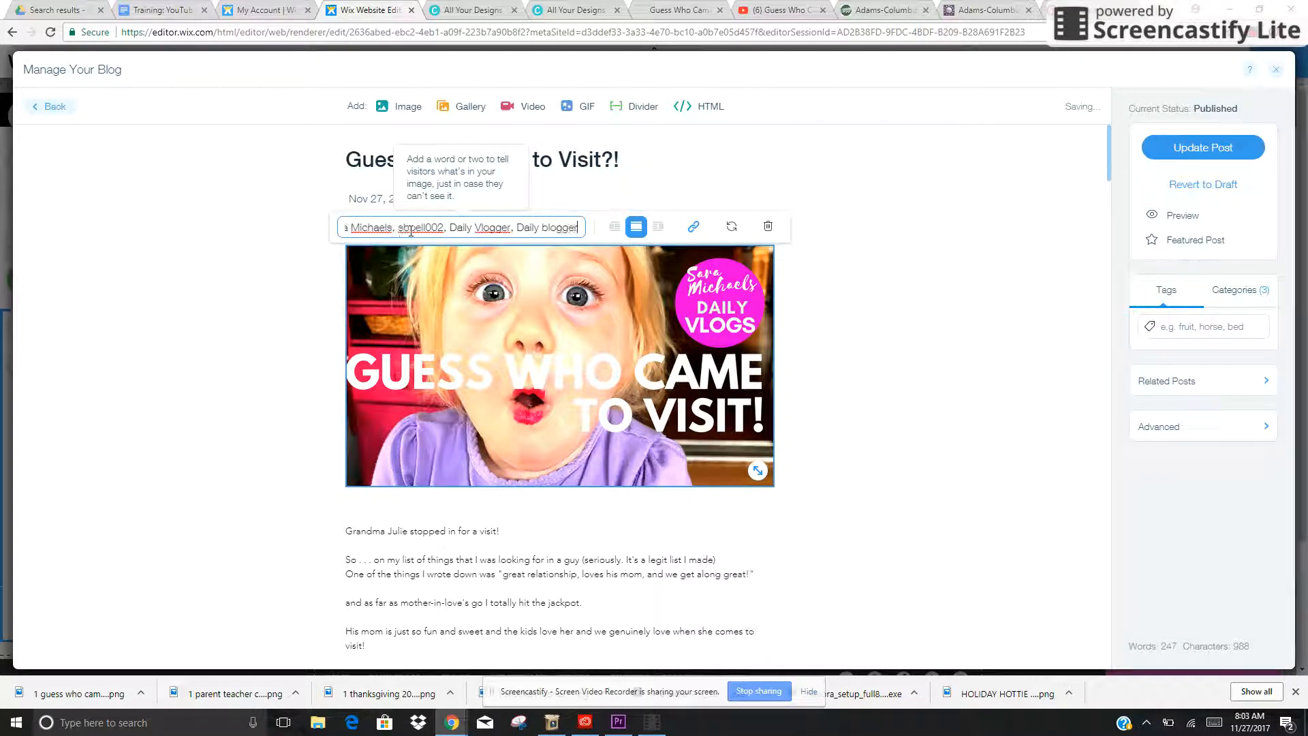
- Extend the header image's alt text with "Daily vlog, Daily Blog, Blended Family Blog, Blended Family Vlogger, Mompreneur"
{"action": "type", "text": ", Daily "}
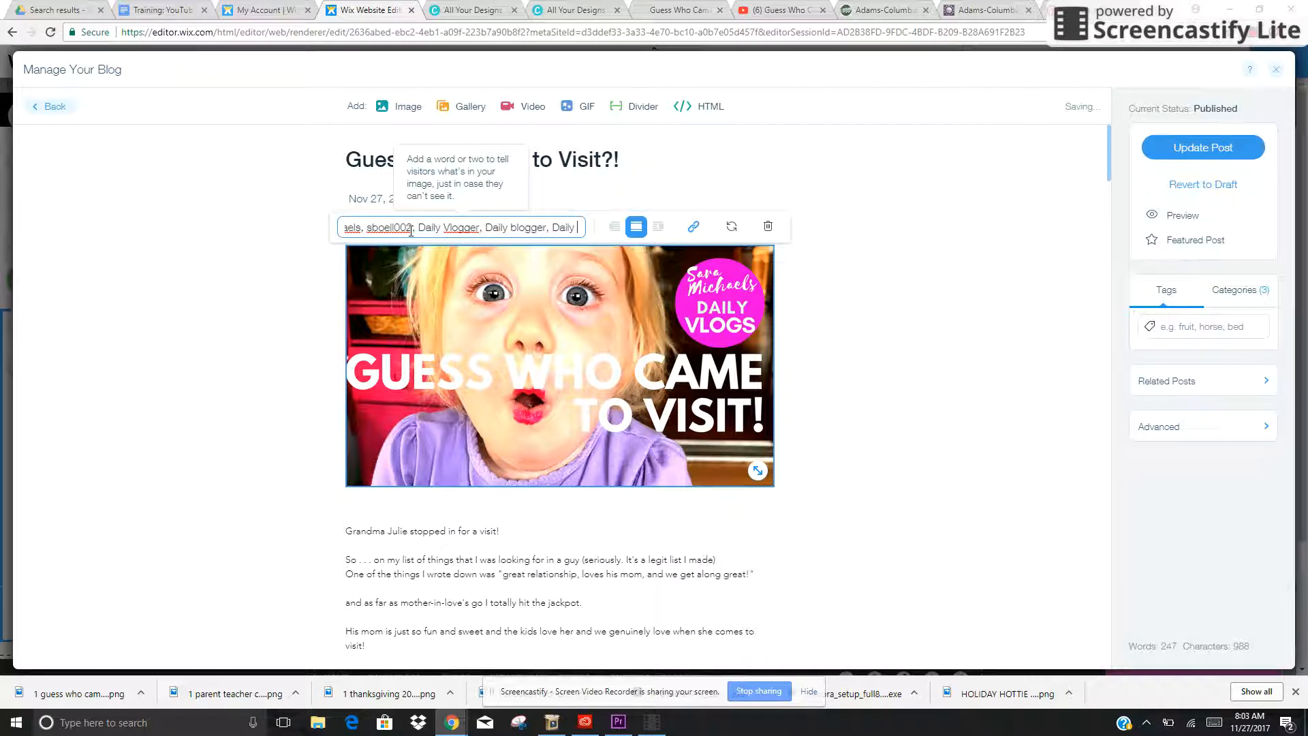
{"action": "type", "text": "vlog, Daily B"}
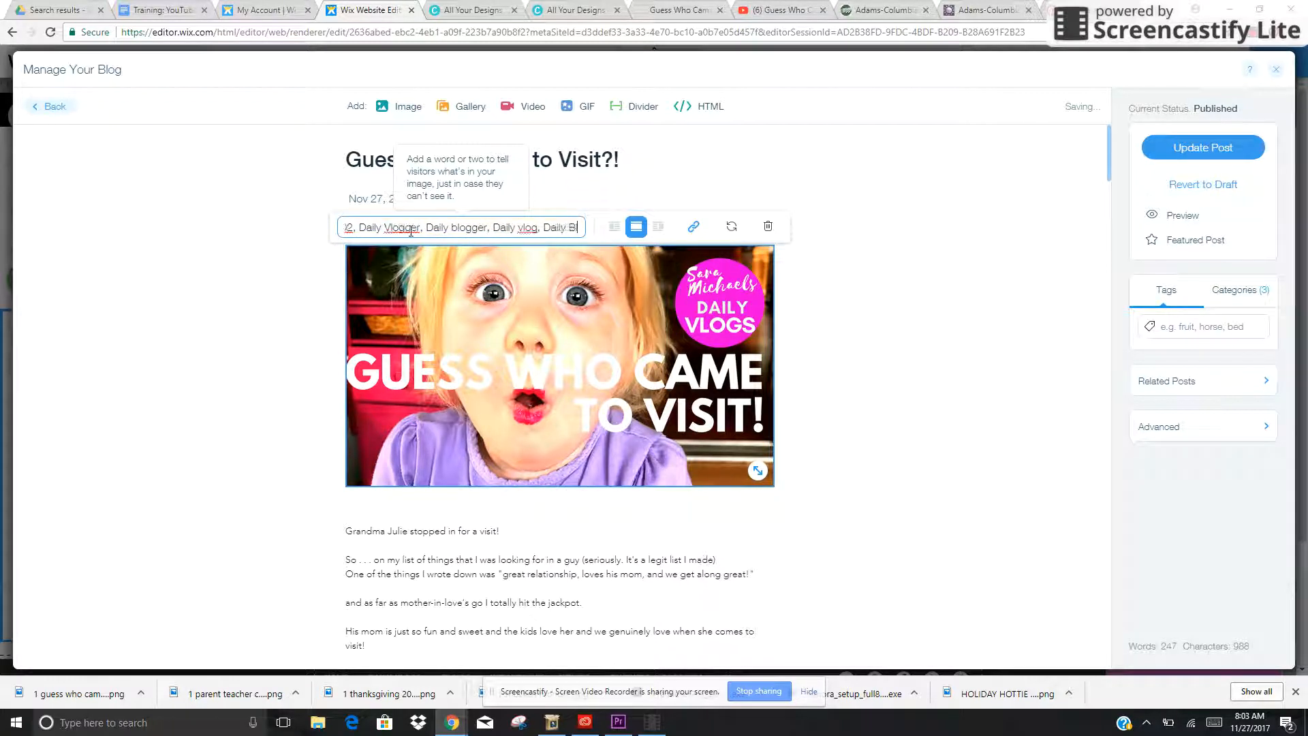
{"action": "type", "text": "log, Blonded F"}
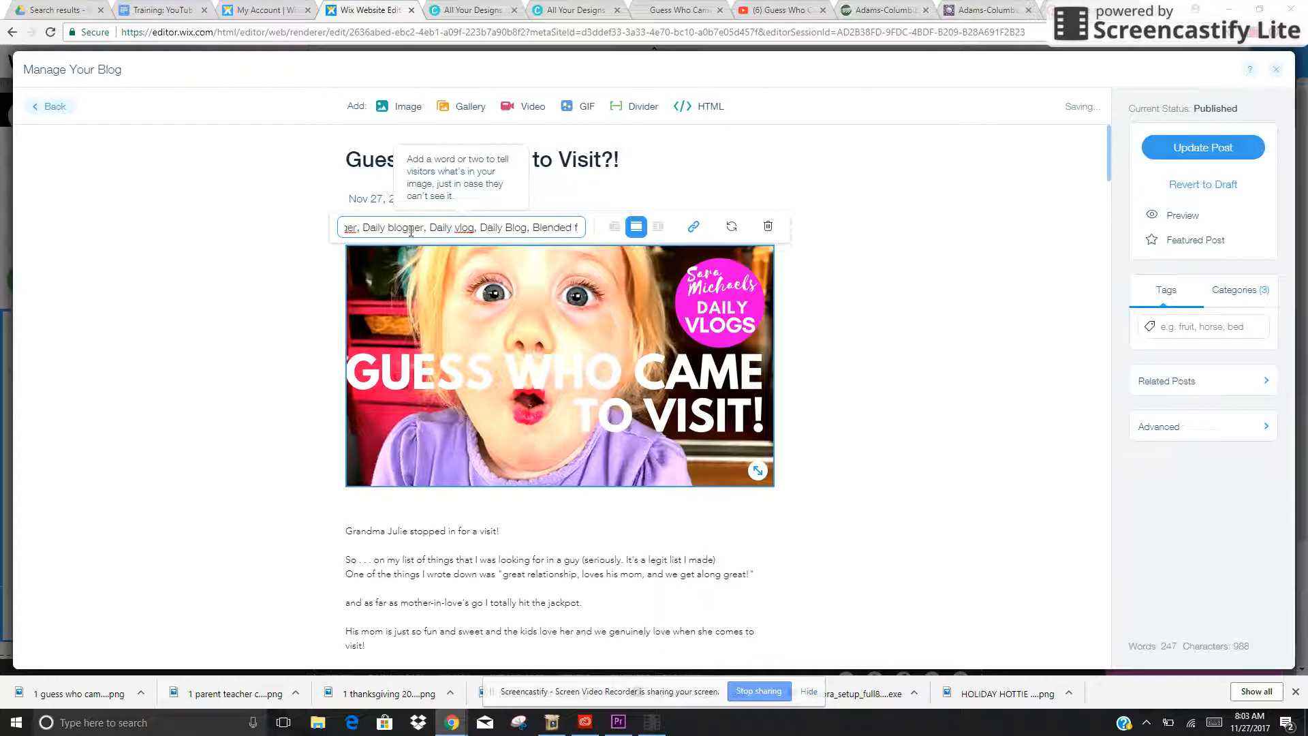
{"action": "type", "text": "amily B"}
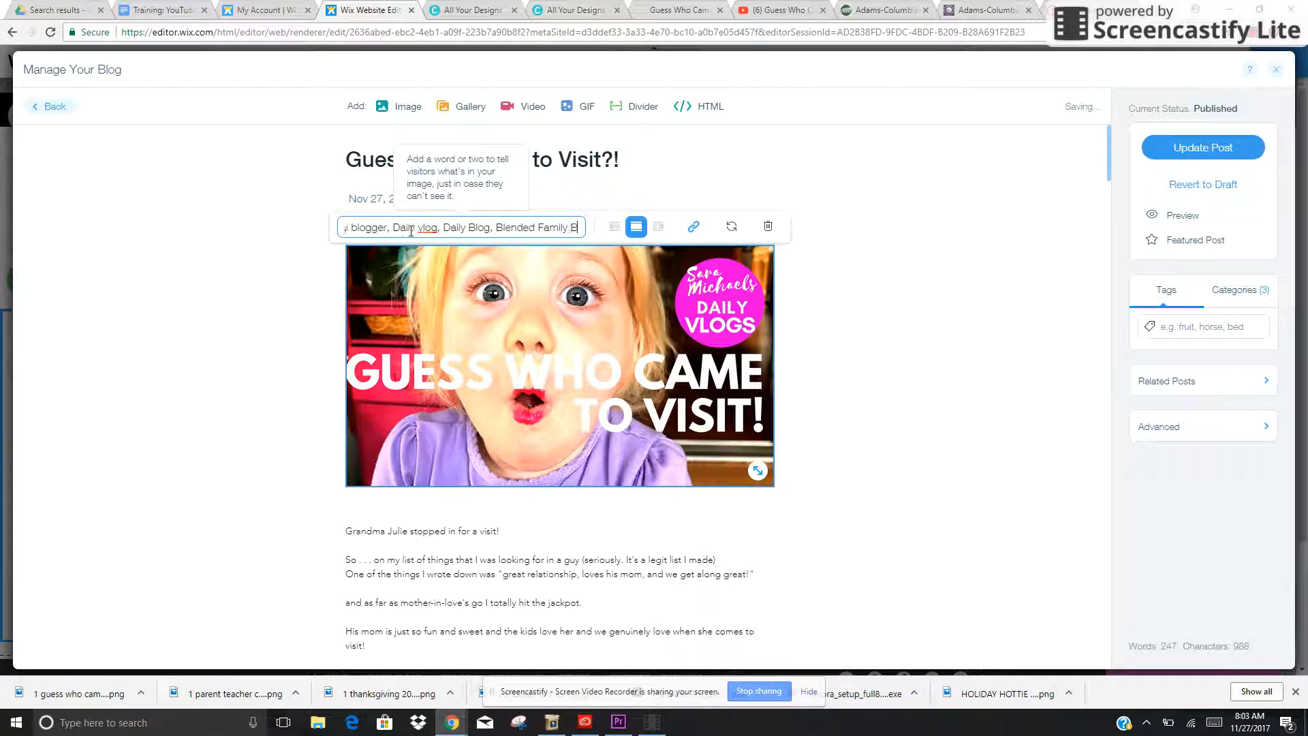
{"action": "type", "text": "log, Blended Fam"}
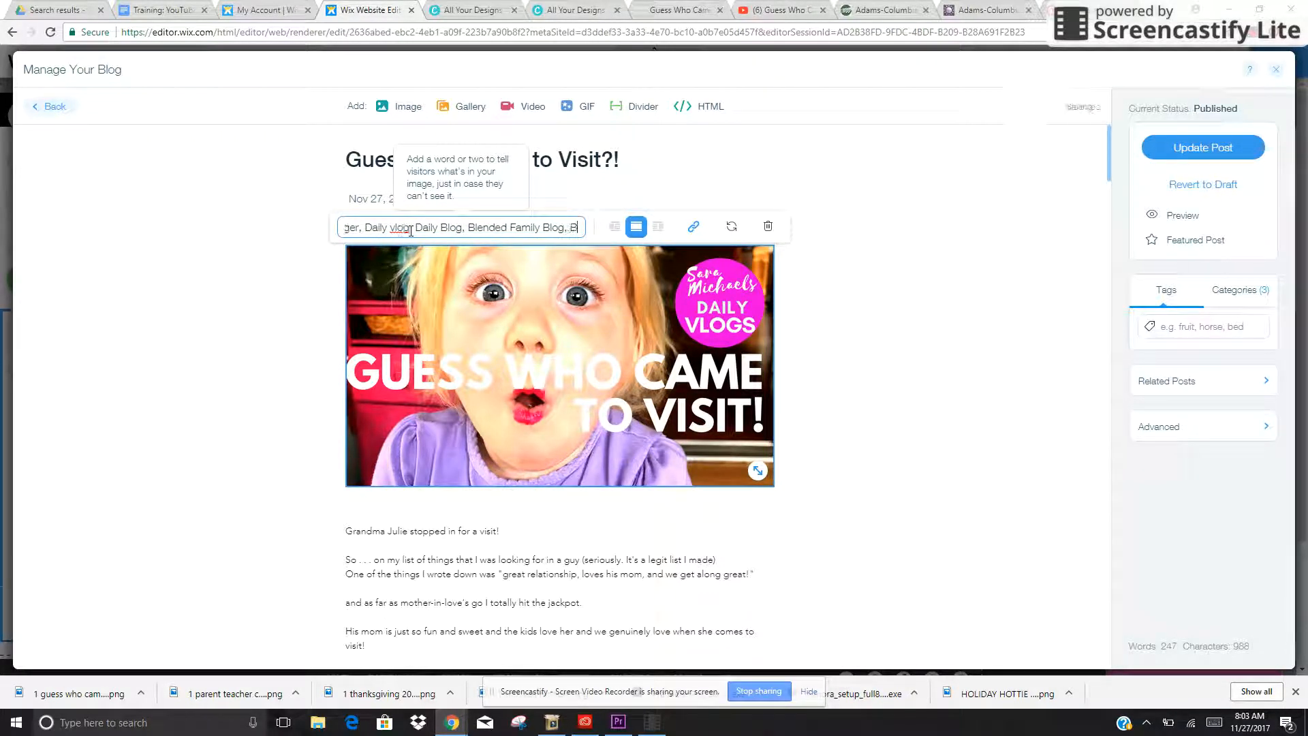
{"action": "type", "text": "ily"}
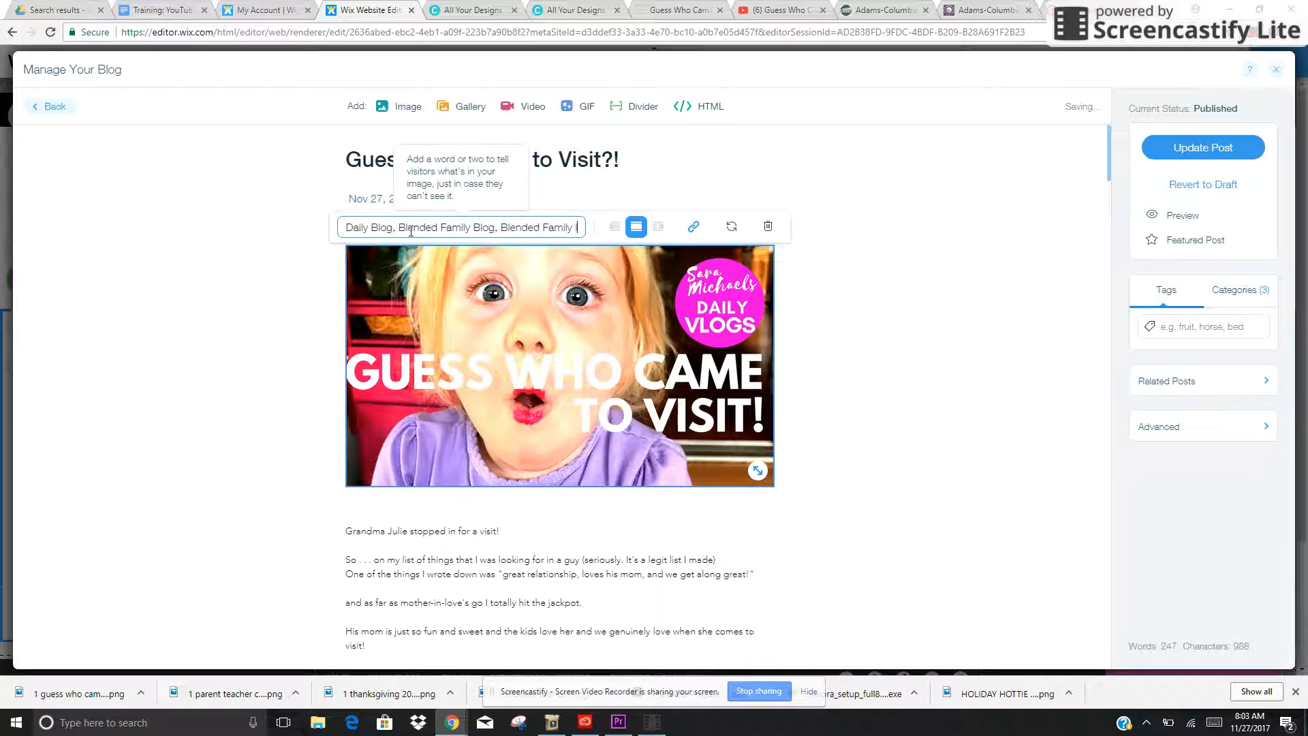
{"action": "type", "text": " Vlogger, Mompreneur, "}
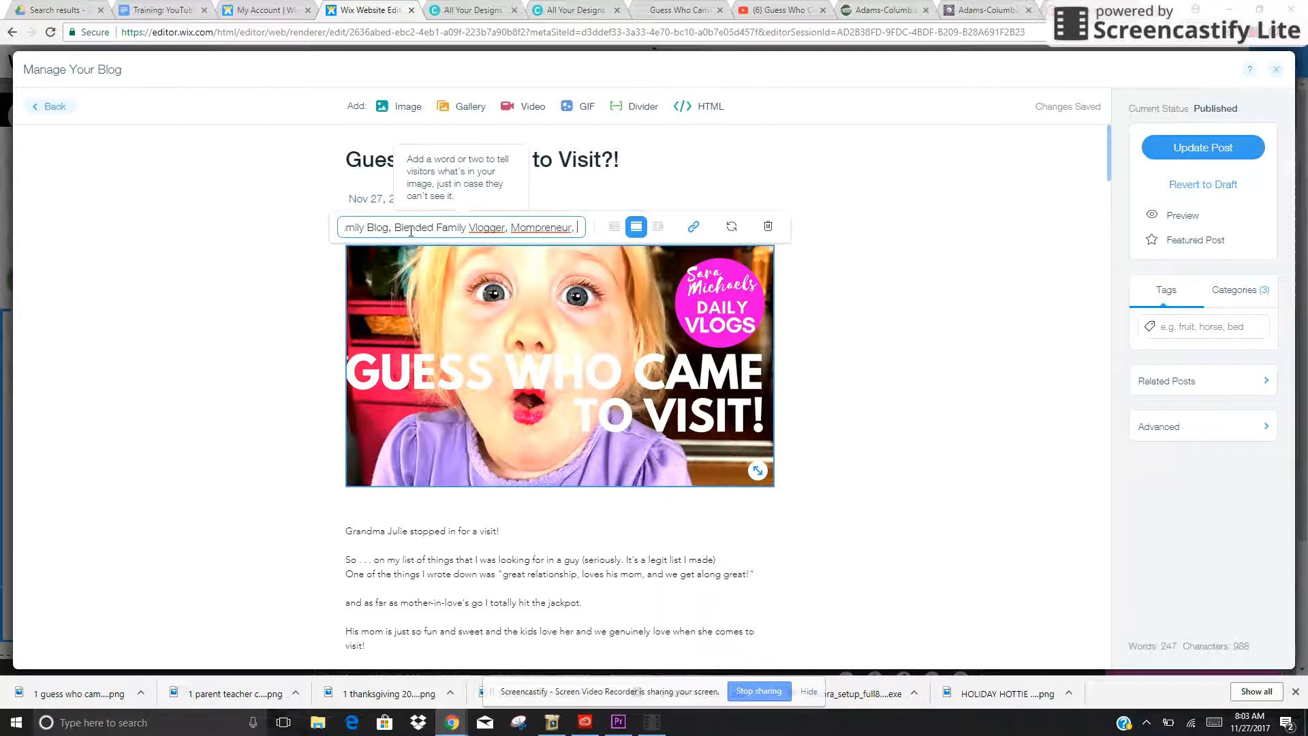
- Add "Beachbody Coach, Live Laugh Wrap, It Works Girl, Skinny Wrap Girls" and the blog's web address to the header image's alt text
{"action": "type", "text": "Bead"}
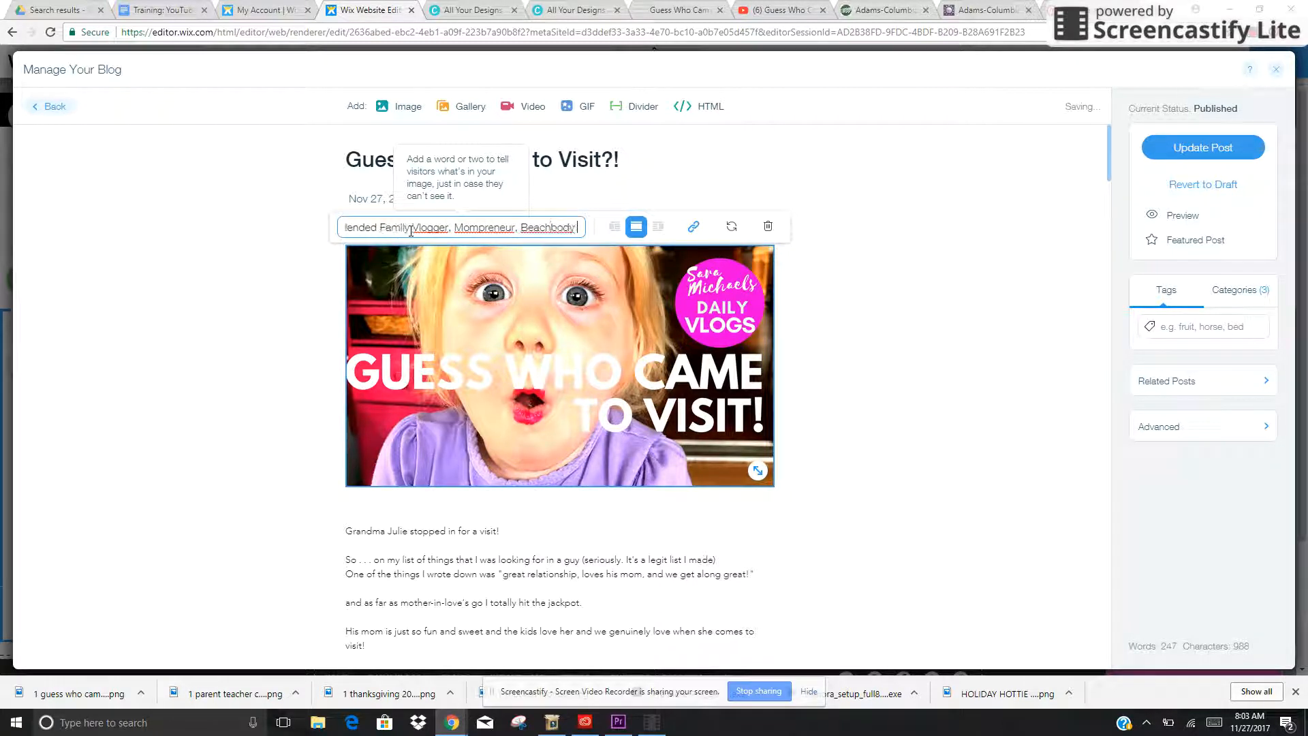
{"action": "type", "text": "hbody Coach,"}
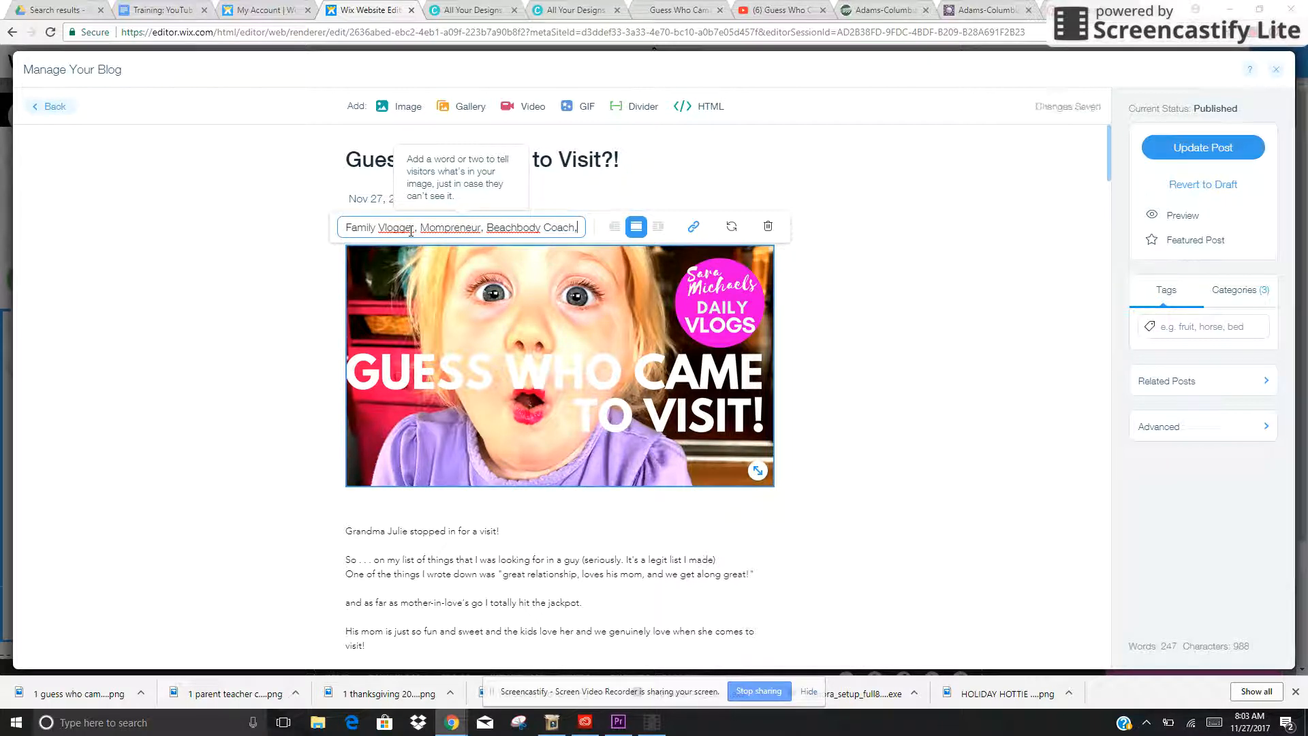
{"action": "type", "text": " Live Laugh Wrap"}
{"action": "type", "text": ", It Works Girl, Skinny Wrap Girls"}
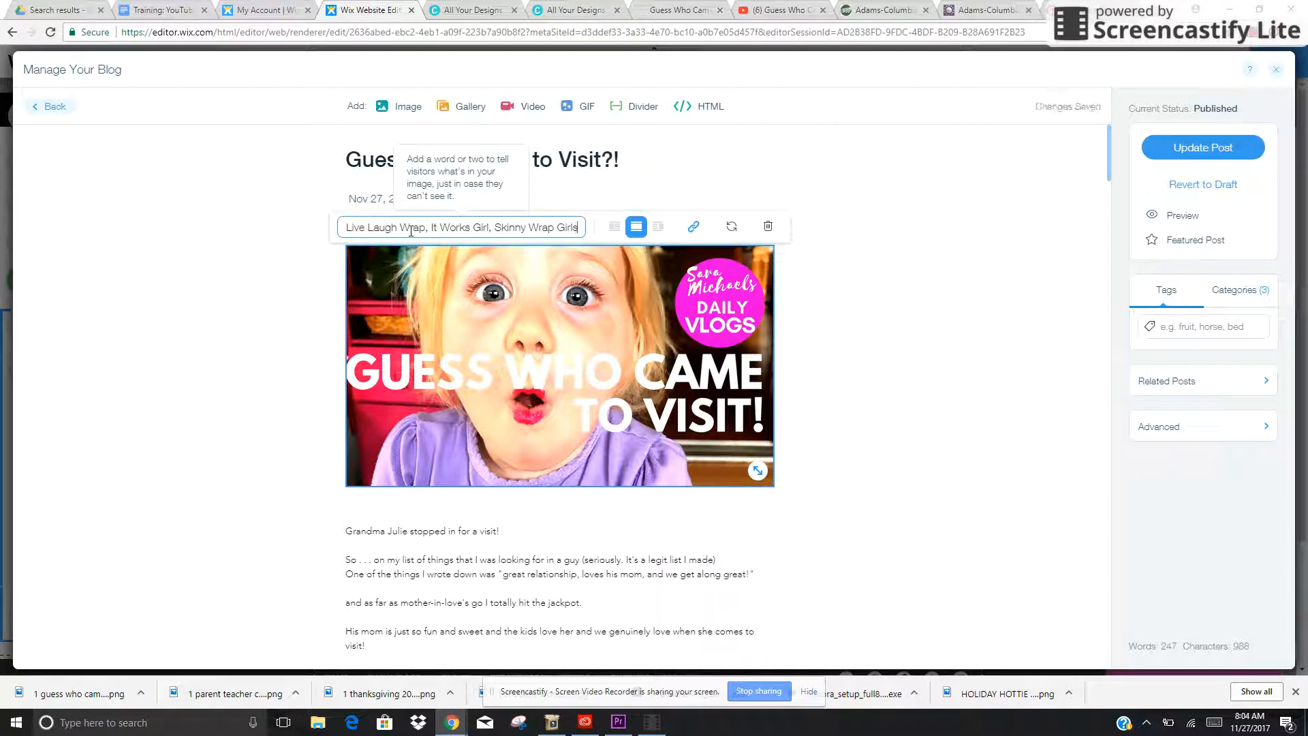
{"action": "type", "text": ", www.sara"}
{"action": "type", "text": "michaels.com"}
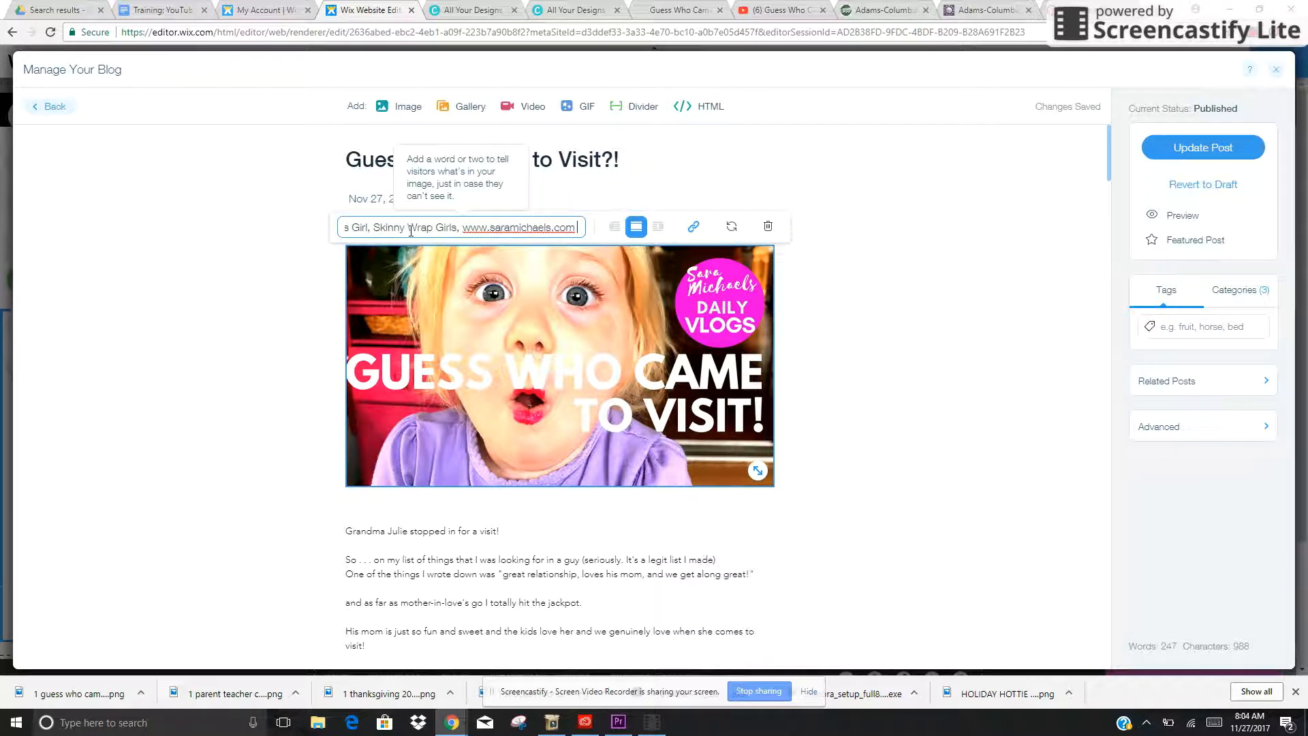
- Finish the header image's alt text with the hashtags #dailyvlog, #blogger and one made of the blogger's name
{"action": "type", "text": " #dailyvlog #blogger #saramichae"}
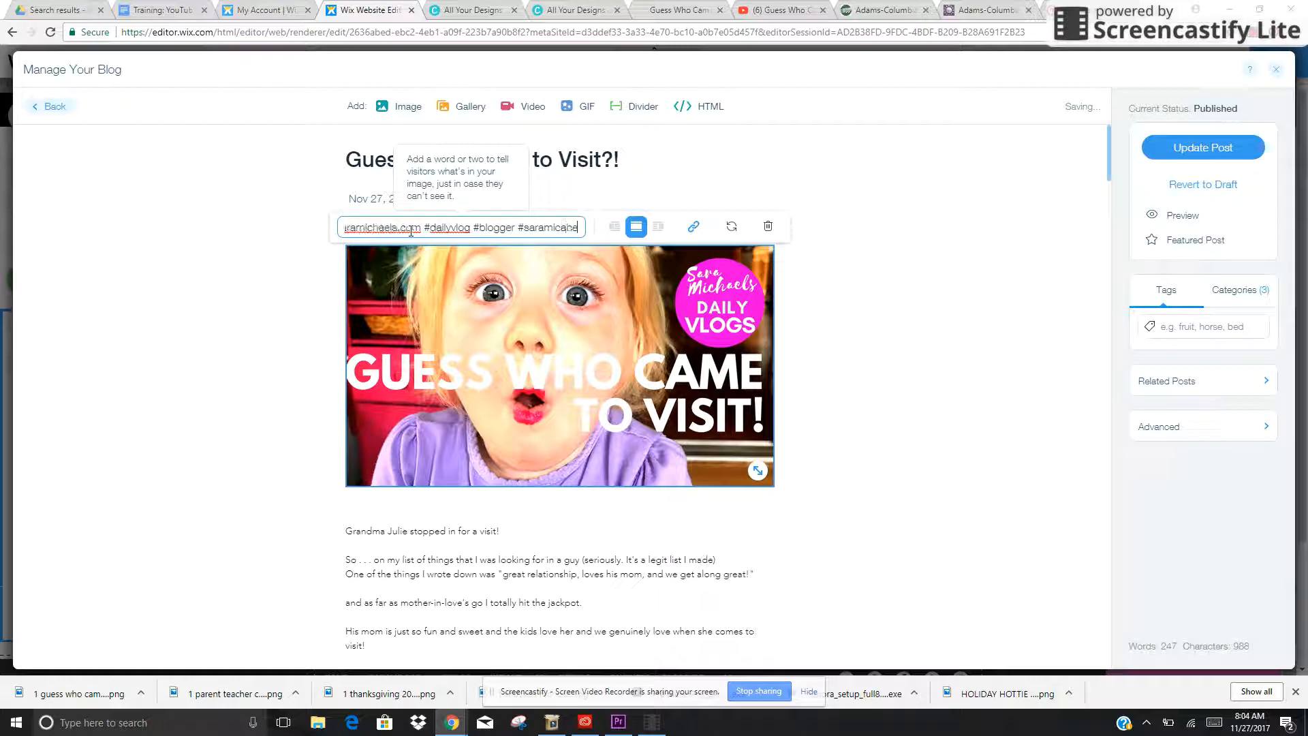
{"action": "key", "text": "BackSpace"}
{"action": "key", "text": "BackSpace"}
{"action": "key", "text": "BackSpace"}
{"action": "type", "text": "haels"}
- Copy the header image's complete alt text and paste it as the alt text of the first red-berry bush photo
{"action": "left_click_drag", "start_coordinate": [572, 232], "coordinate": [347, 230]}
{"action": "left_click", "coordinate": [347, 231]}
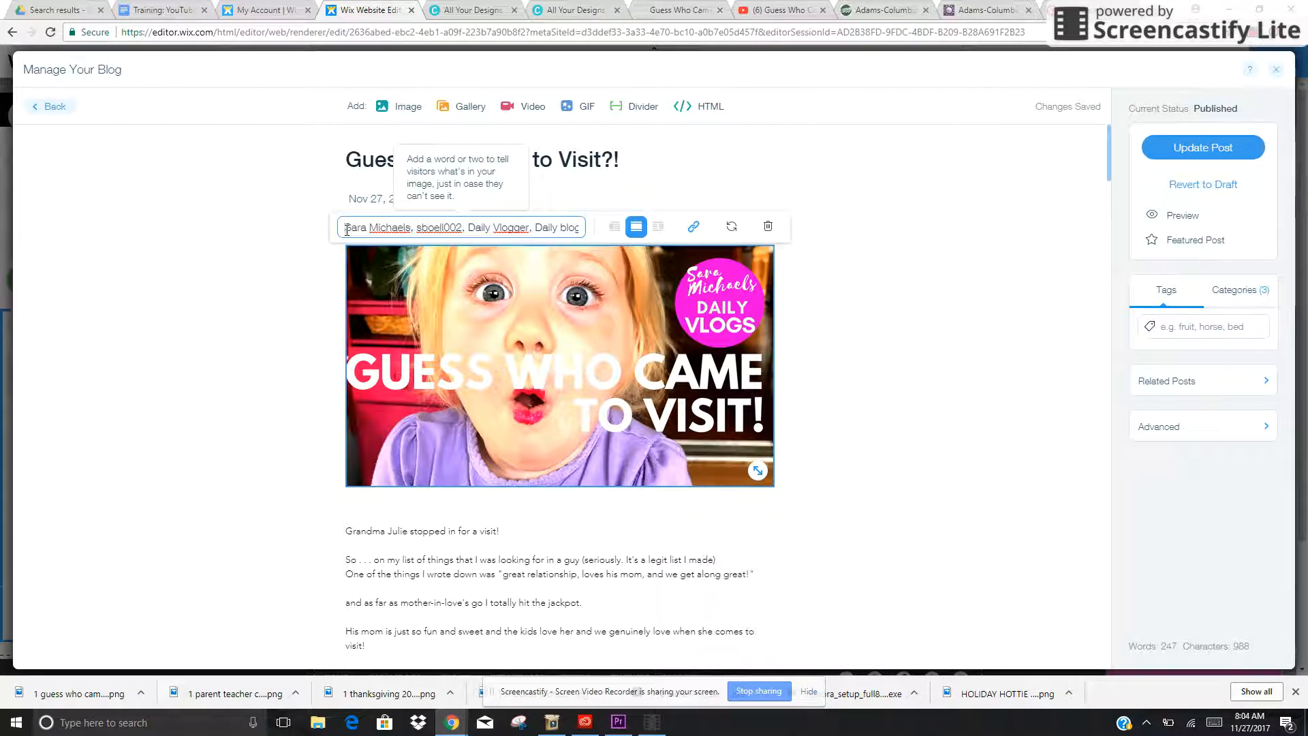
{"action": "triple_click", "coordinate": [349, 231]}
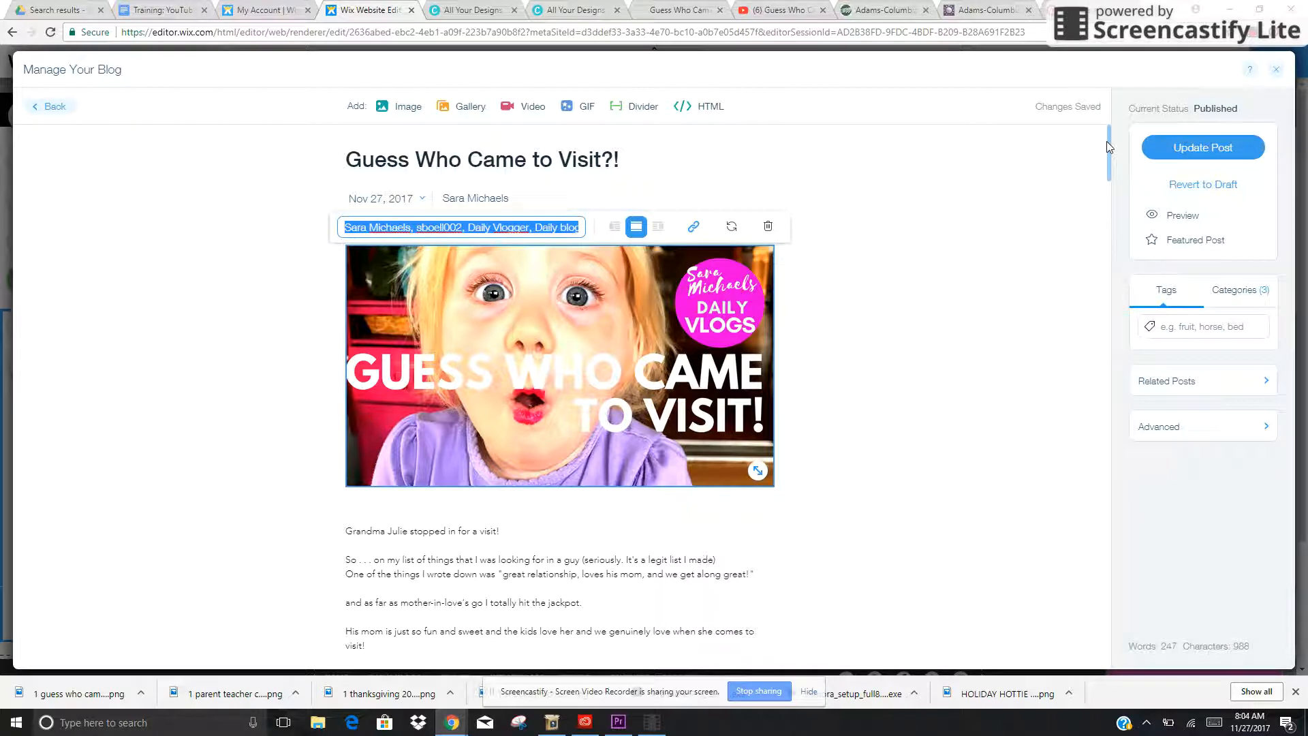
{"action": "left_click_drag", "start_coordinate": [1110, 145], "coordinate": [1010, 267]}
{"action": "left_click", "coordinate": [746, 464]}
{"action": "left_click", "coordinate": [401, 152]}
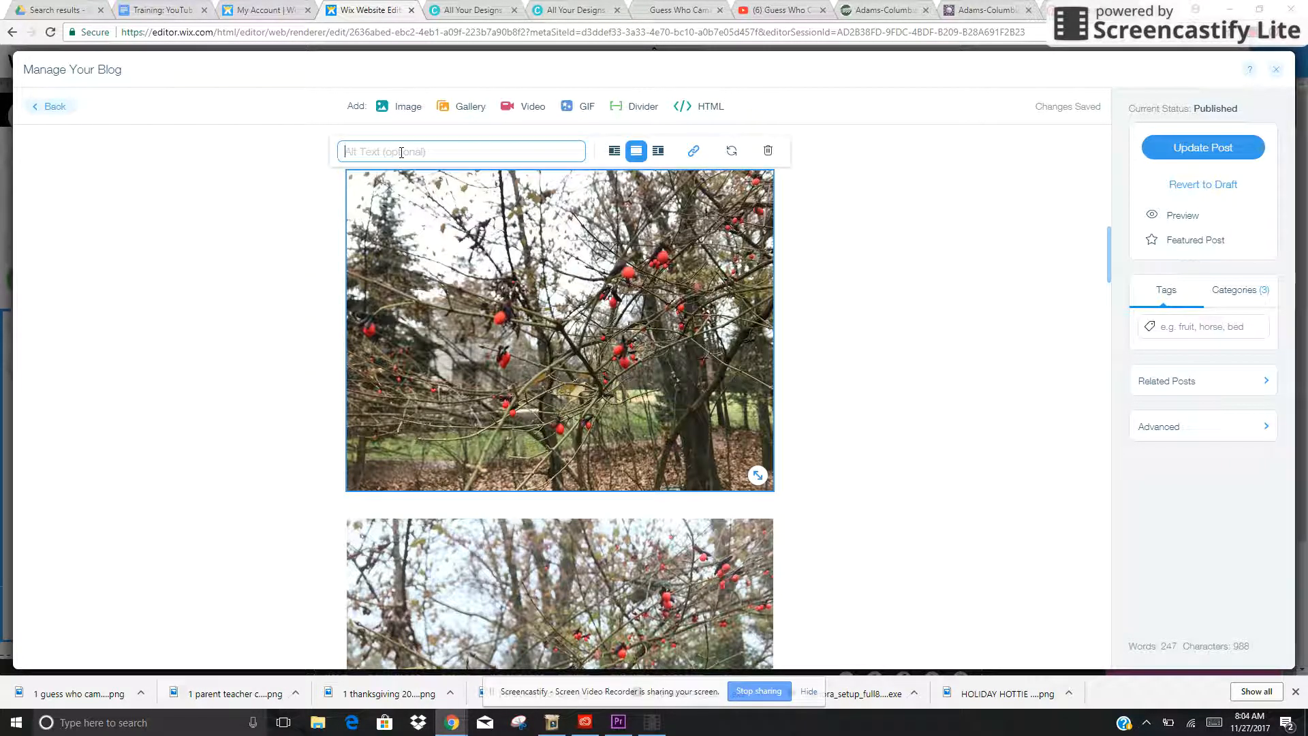
{"action": "key", "text": "ctrl+v"}
- Paste the copied alt text into the second red-berry bush photo and the evergreen tree photo
{"action": "left_click", "coordinate": [470, 553]}
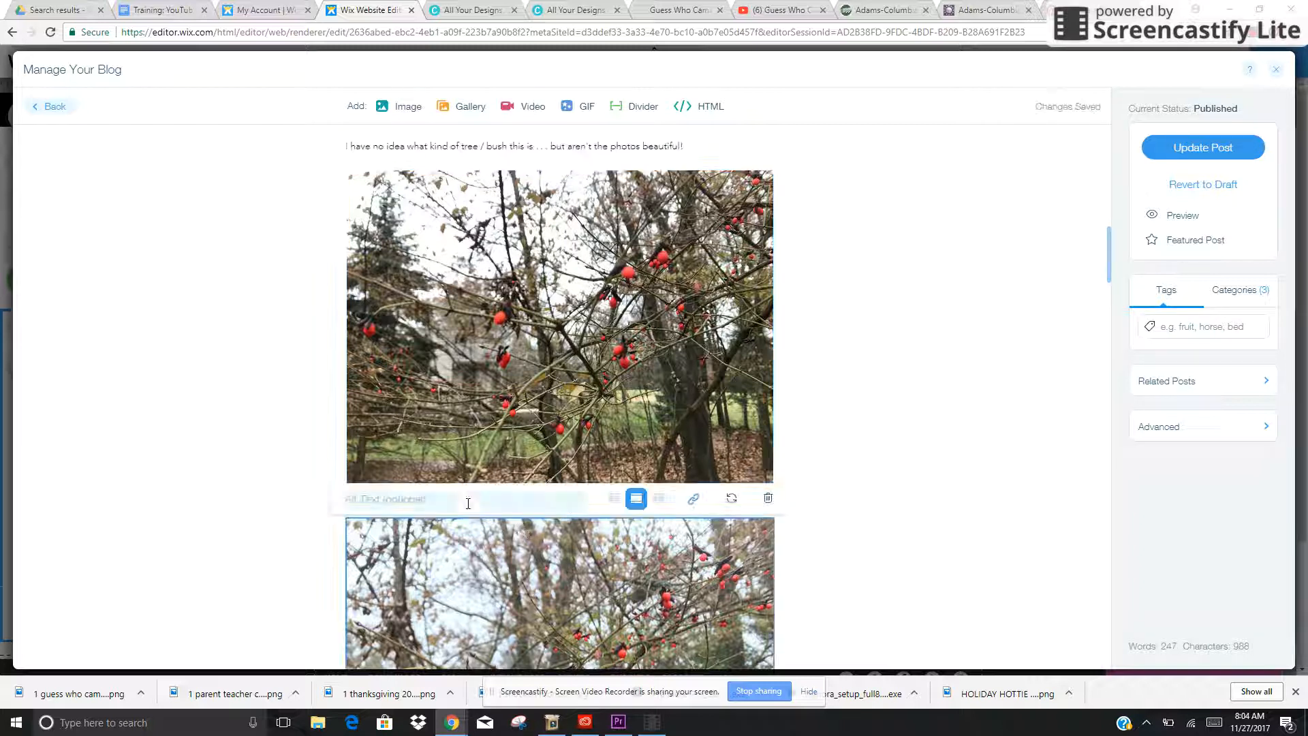
{"action": "left_click", "coordinate": [420, 500]}
{"action": "key", "text": "ctrl+v"}
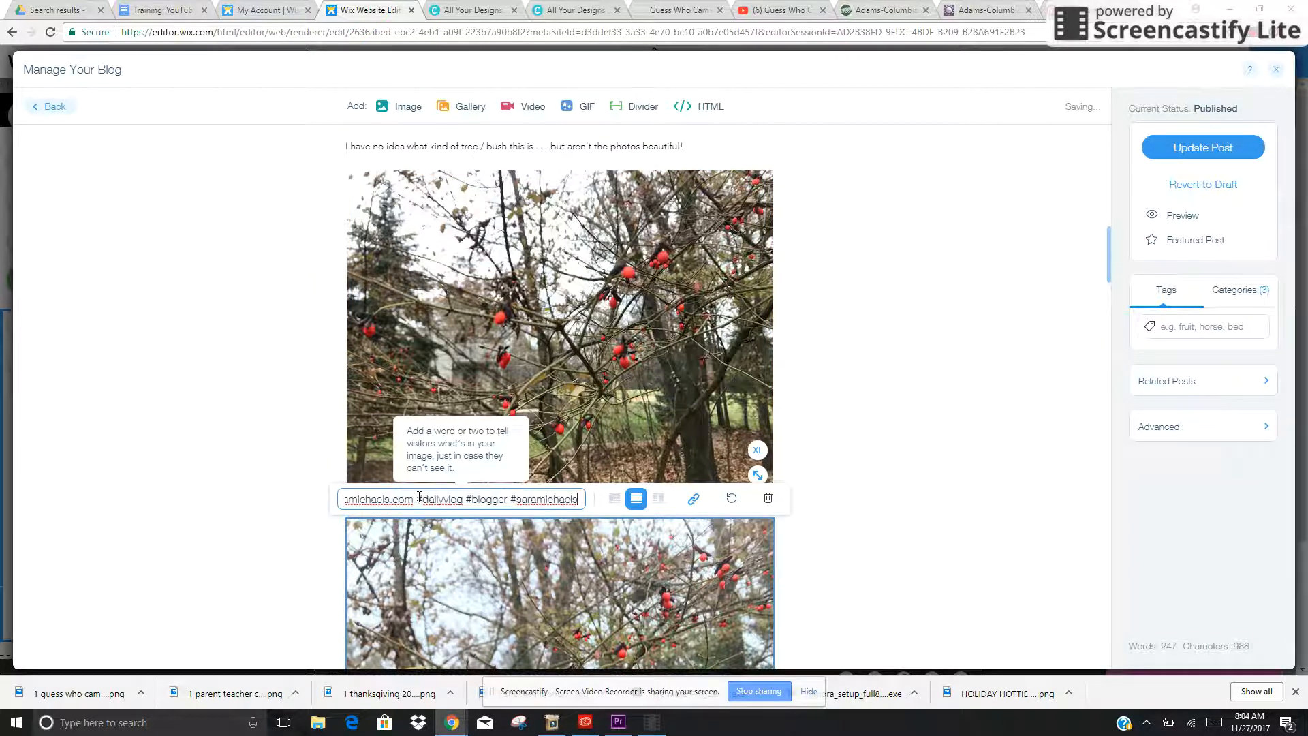
{"action": "left_click_drag", "start_coordinate": [1110, 242], "coordinate": [1109, 344]}
{"action": "left_click", "coordinate": [648, 243]}
{"action": "left_click", "coordinate": [407, 141]}
{"action": "key", "text": "ctrl+v"}
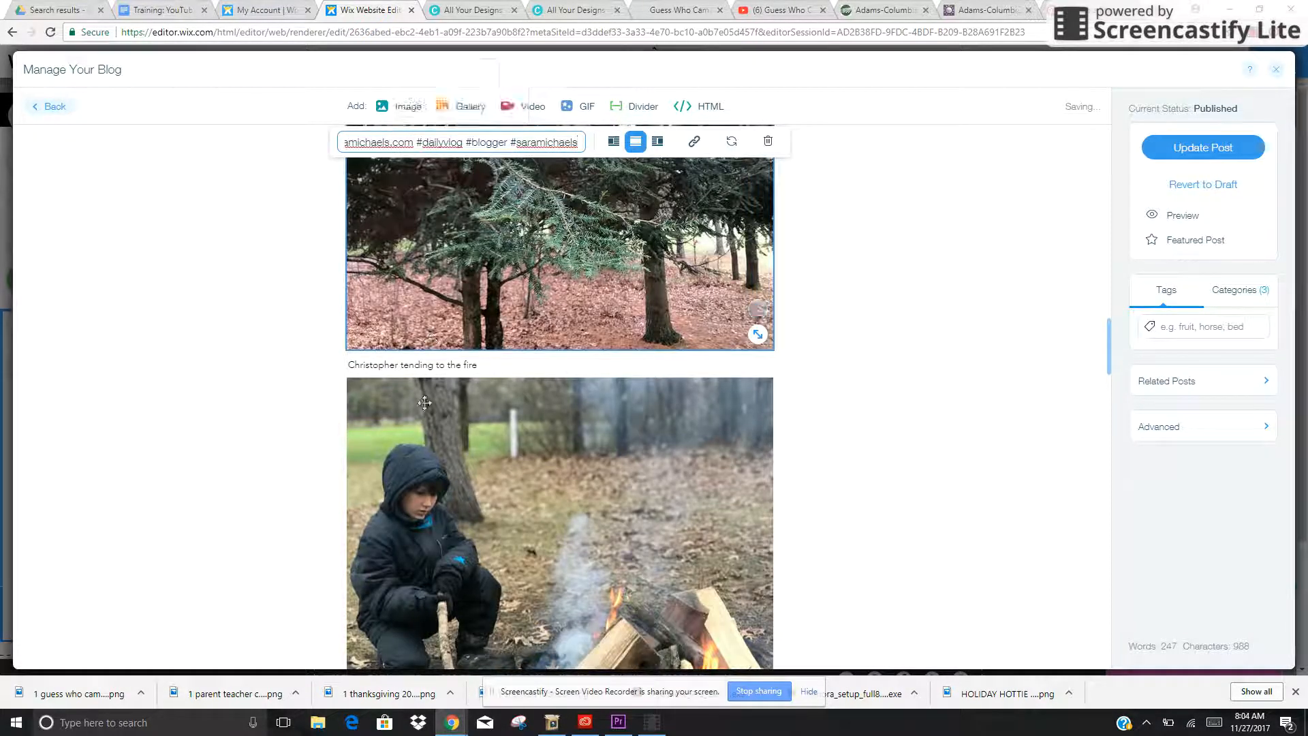
- Paste the copied alt text into the campfire photo and append "single mom, army wife, eod wife, military wife,"
{"action": "left_click", "coordinate": [423, 424]}
{"action": "left_click", "coordinate": [403, 359]}
{"action": "key", "text": "ctrl+v"}
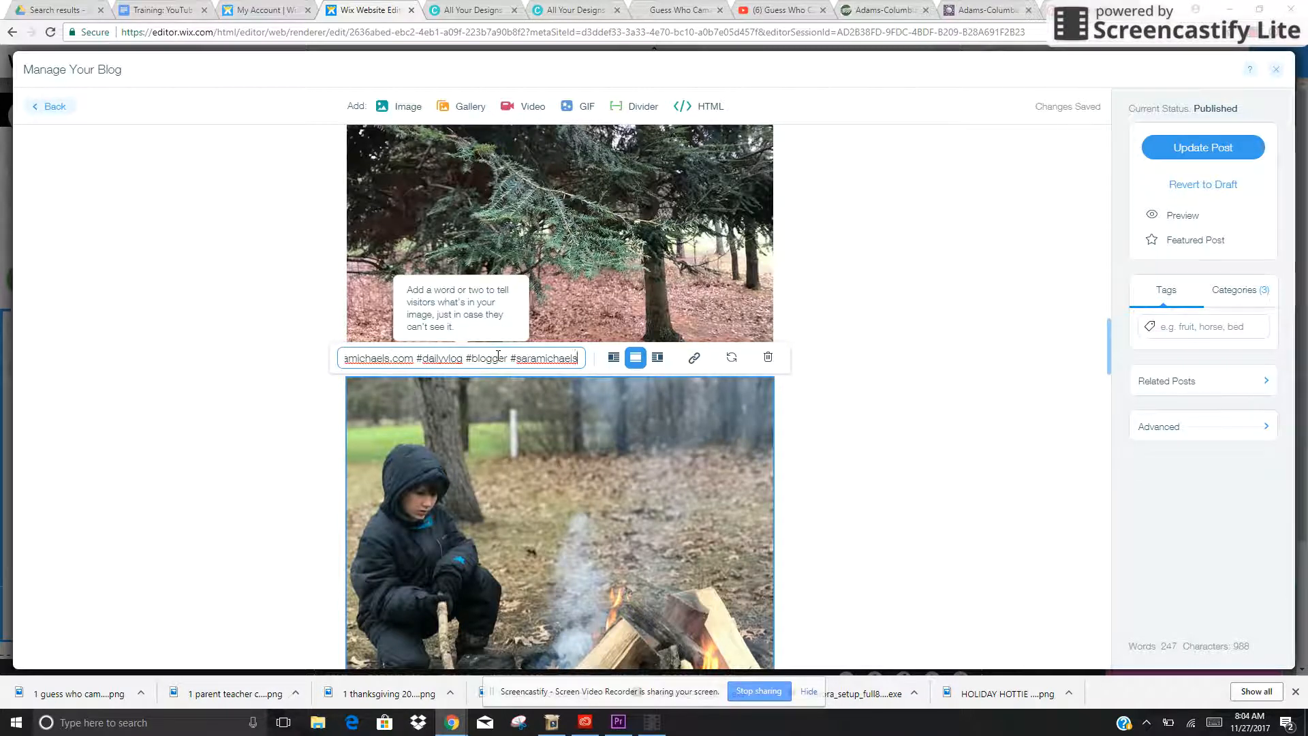
{"action": "type", "text": "sing"}
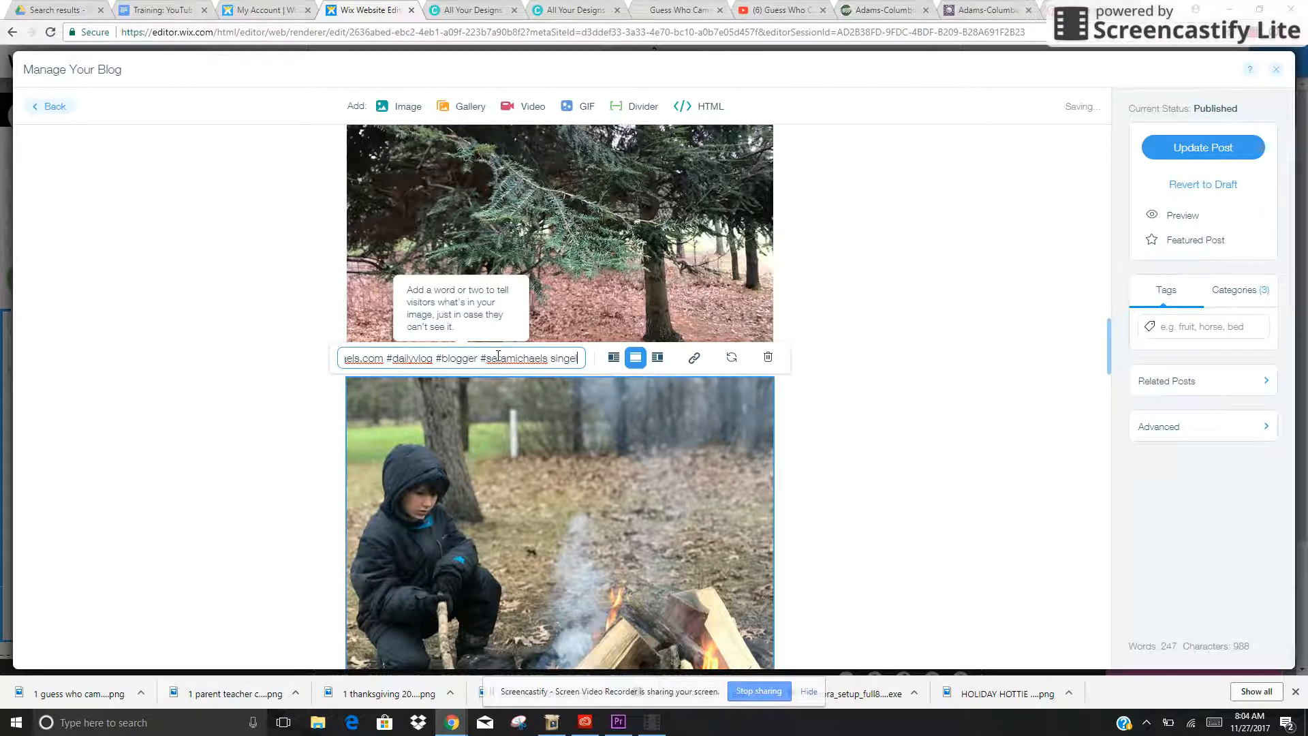
{"action": "type", "text": "le mom, army "}
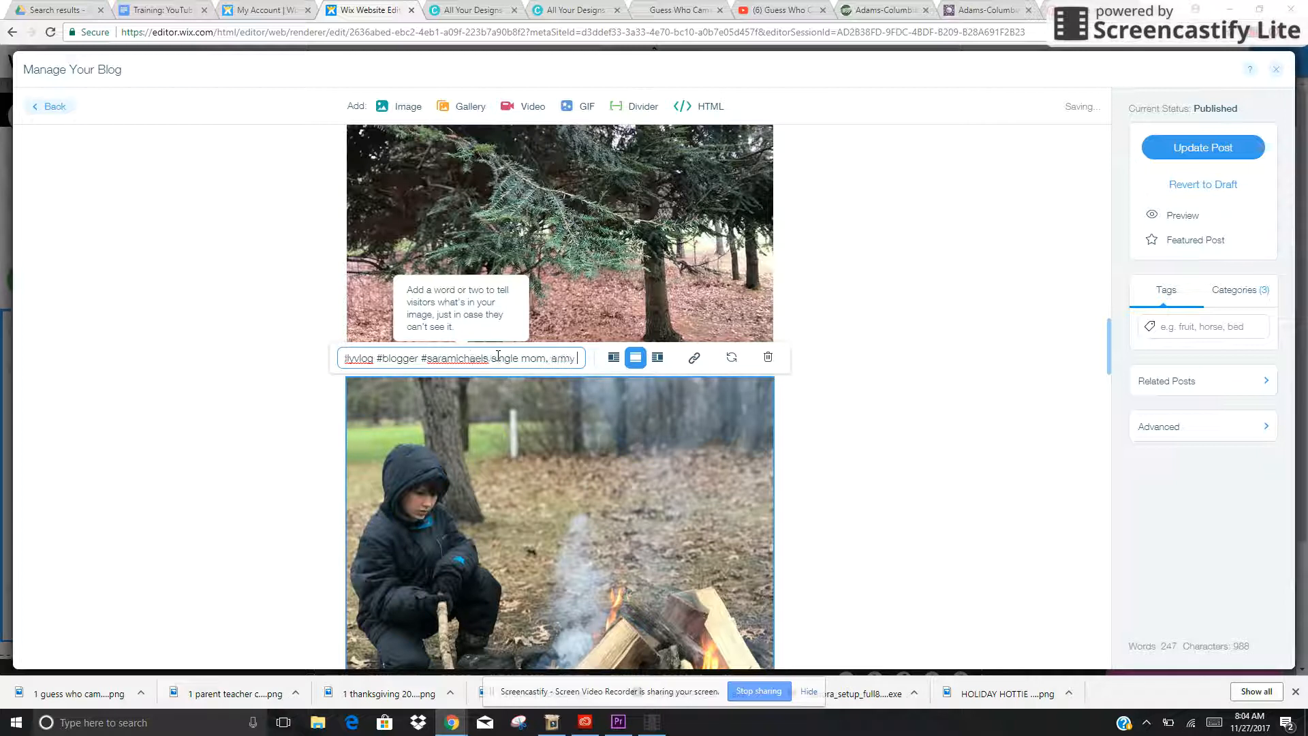
{"action": "type", "text": "wife, eod wife, "}
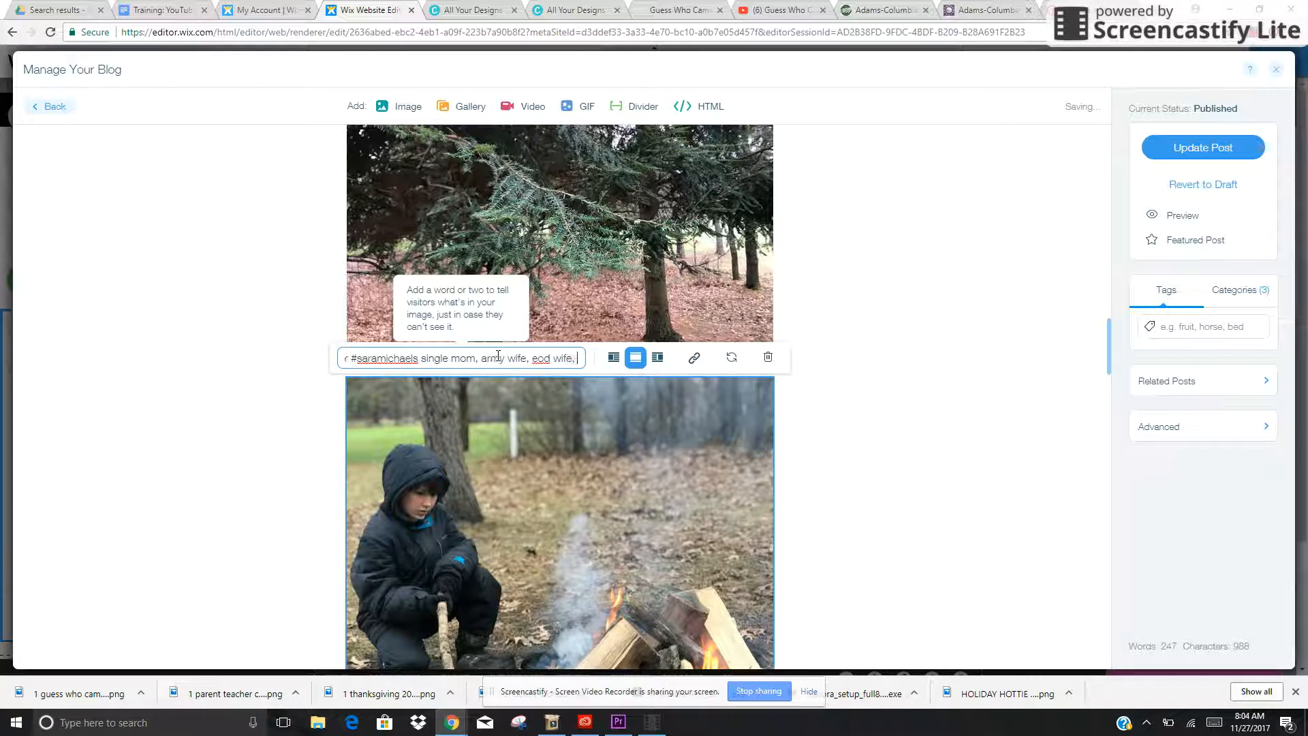
{"action": "type", "text": "military wife,"}
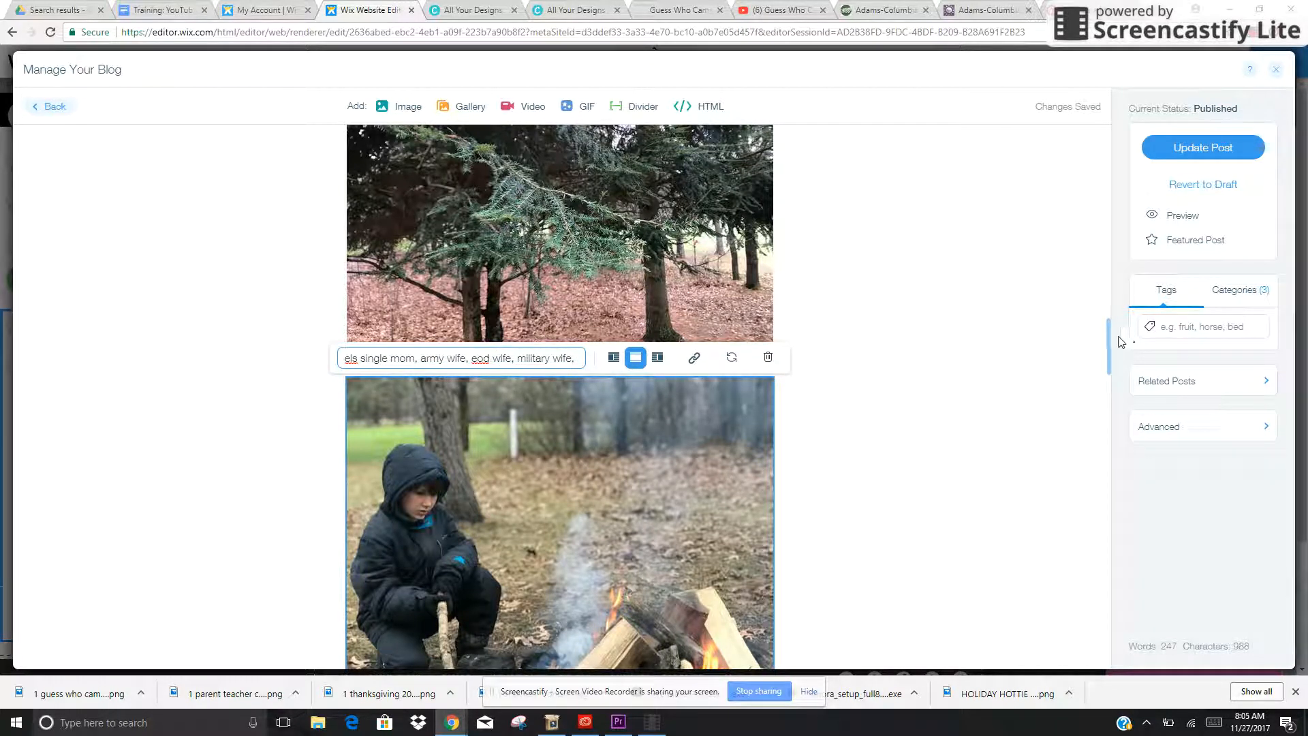
- Paste the copied alt text into the photo of the broken golf ball with the blue core
{"action": "left_click_drag", "start_coordinate": [1109, 329], "coordinate": [1110, 409]}
{"action": "left_click", "coordinate": [393, 195]}
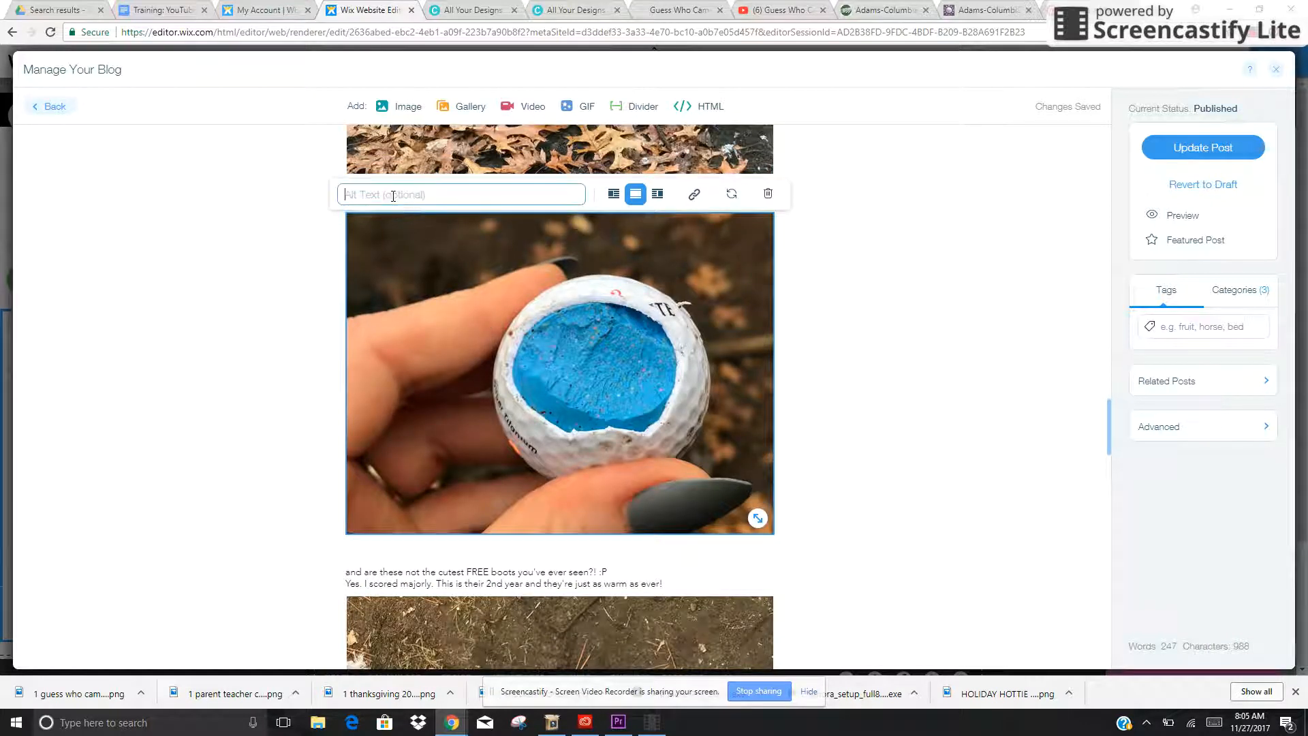
{"action": "type", "text": "www.saramichaels.com #dailyvlog #blogger #saramichaels"}
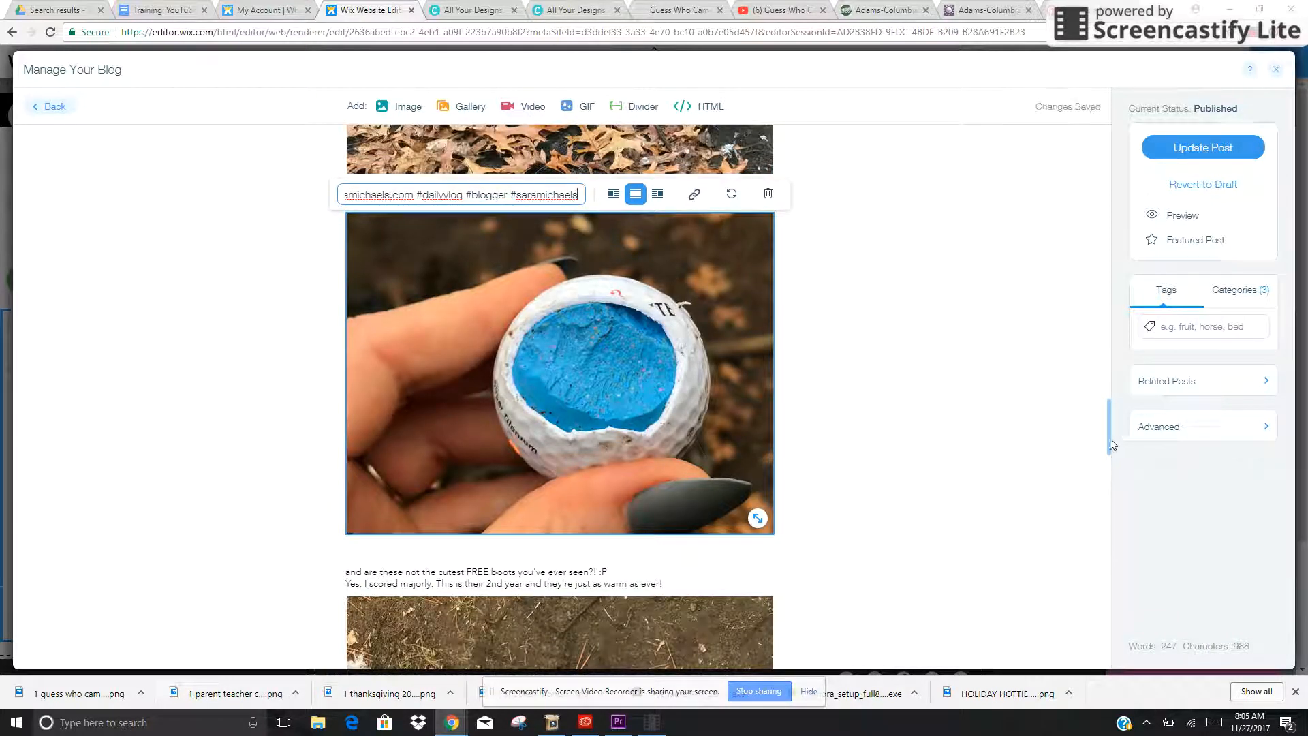
- Insert "golf ball, golf course," at the start of the broken golf ball photo's alt text and update the post
{"action": "mouse_move", "coordinate": [1109, 429]}
{"action": "left_mouse_down"}
{"action": "mouse_move", "coordinate": [1111, 442]}
{"action": "mouse_move", "coordinate": [1110, 426]}
{"action": "left_mouse_up"}
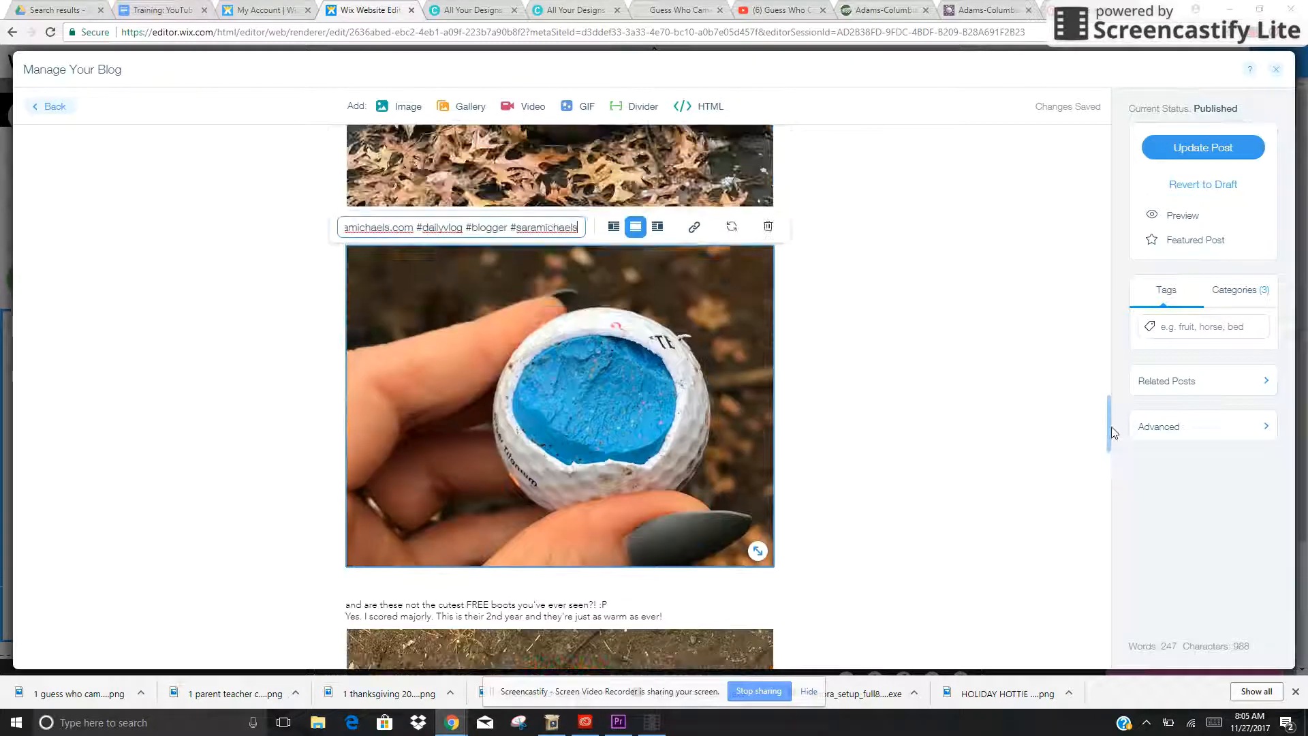
{"action": "left_click", "coordinate": [345, 227]}
{"action": "key", "text": "Left"}
{"action": "key", "text": "Left"}
{"action": "key", "text": "Left"}
{"action": "key", "text": "Left"}
{"action": "key", "text": "Left"}
{"action": "key", "text": "Left"}
{"action": "key", "text": "Left"}
{"action": "key", "text": "Left"}
{"action": "key", "text": "Left"}
{"action": "key", "text": "Left"}
{"action": "key", "text": "Left"}
{"action": "key", "text": "Left"}
{"action": "key", "text": "Left"}
{"action": "key", "text": "Left"}
{"action": "key", "text": "Left"}
{"action": "key", "text": "Left"}
{"action": "key", "text": "Left"}
{"action": "key", "text": "Left"}
{"action": "key", "text": "Left"}
{"action": "key", "text": "Left"}
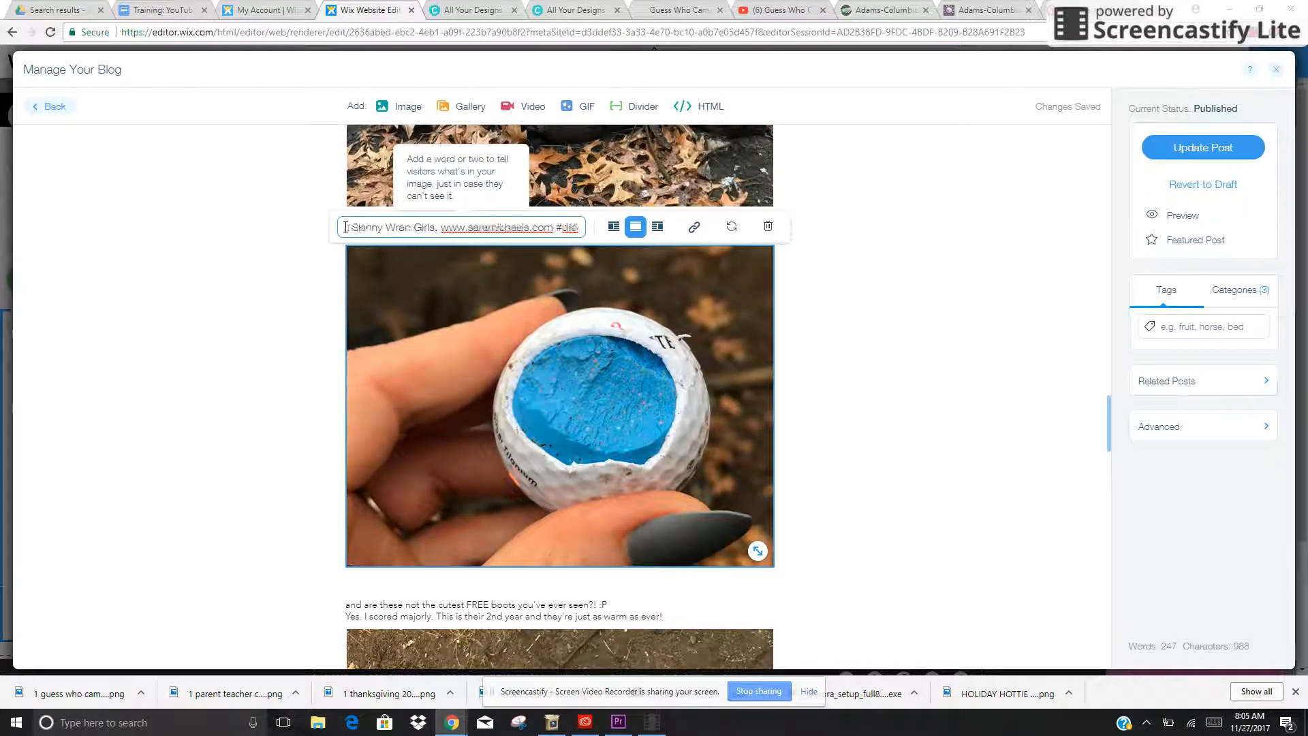
{"action": "key", "text": "Left"}
{"action": "key", "text": "Left"}
{"action": "key", "text": "Left"}
{"action": "key", "text": "Left"}
{"action": "key", "text": "Left"}
{"action": "key", "text": "Left"}
{"action": "key", "text": "Left"}
{"action": "key", "text": "Left"}
{"action": "key", "text": "Left"}
{"action": "key", "text": "Left"}
{"action": "key", "text": "Left"}
{"action": "key", "text": "Left"}
{"action": "key", "text": "Left"}
{"action": "key", "text": "Left"}
{"action": "key", "text": "Left"}
{"action": "key", "text": "Left"}
{"action": "key", "text": "Left"}
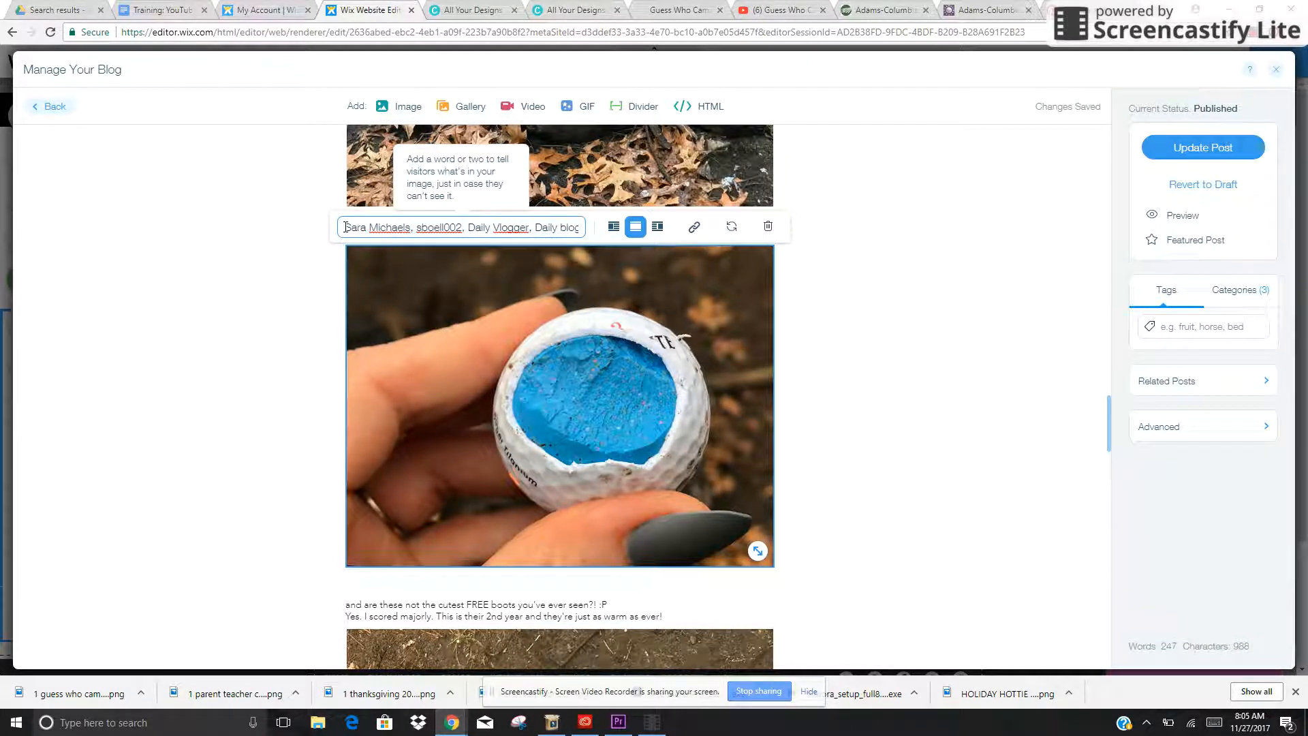
{"action": "type", "text": "golf ball, golf course,"}
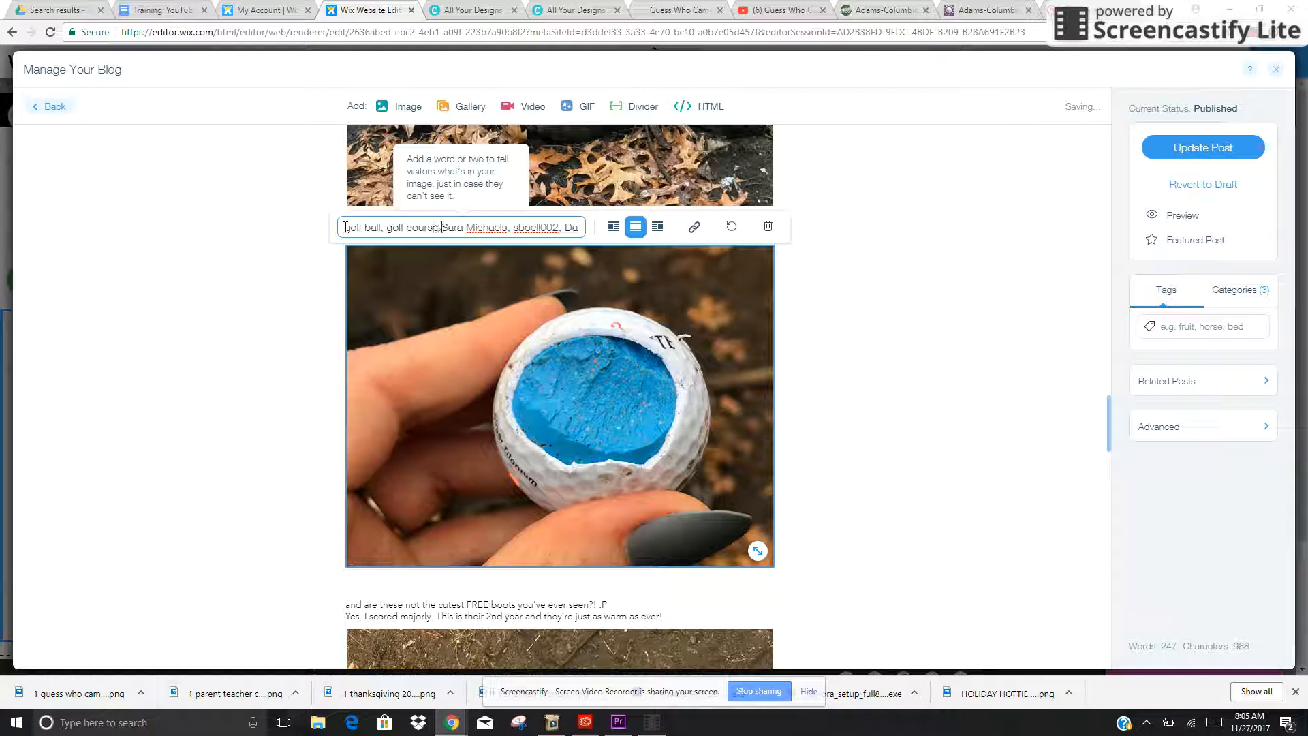
{"action": "left_click", "coordinate": [1228, 141]}
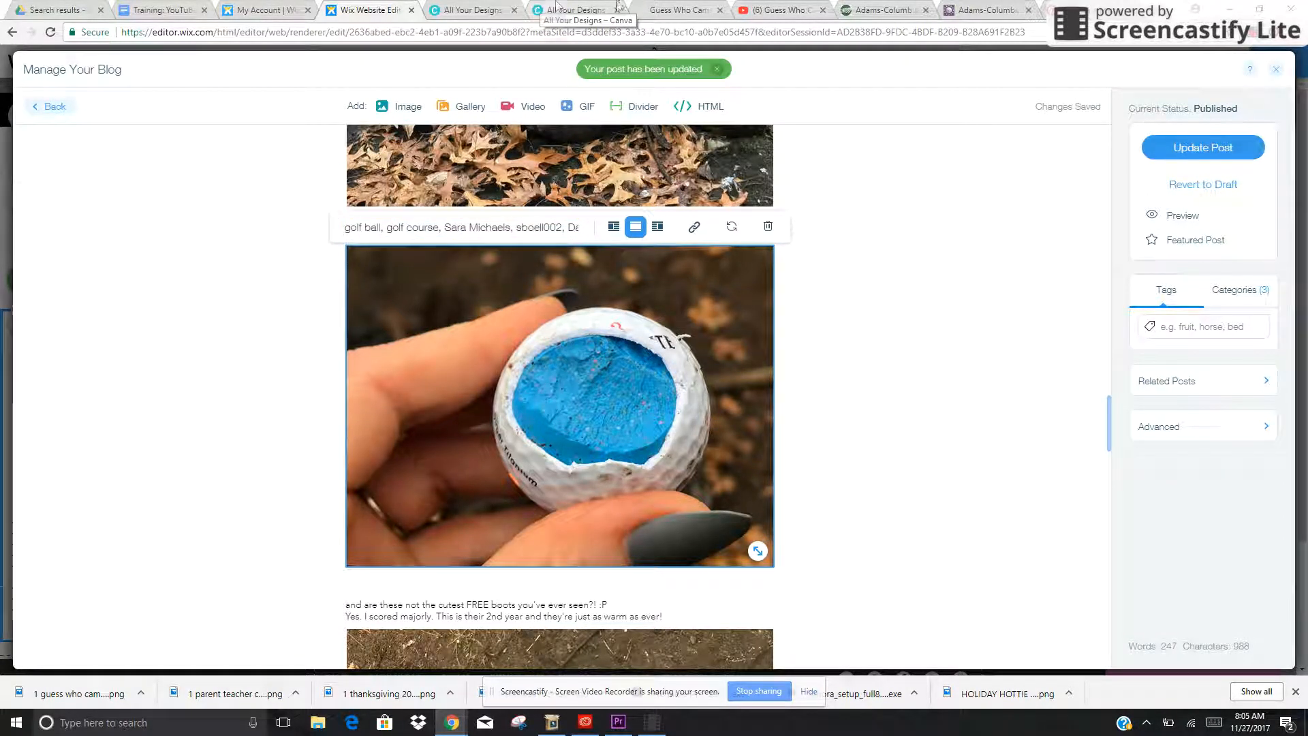
- Reload the live blog post page and dismiss the social sharing prompt in the Wix editor
{"action": "left_click", "coordinate": [647, 9]}
{"action": "left_click", "coordinate": [49, 32]}
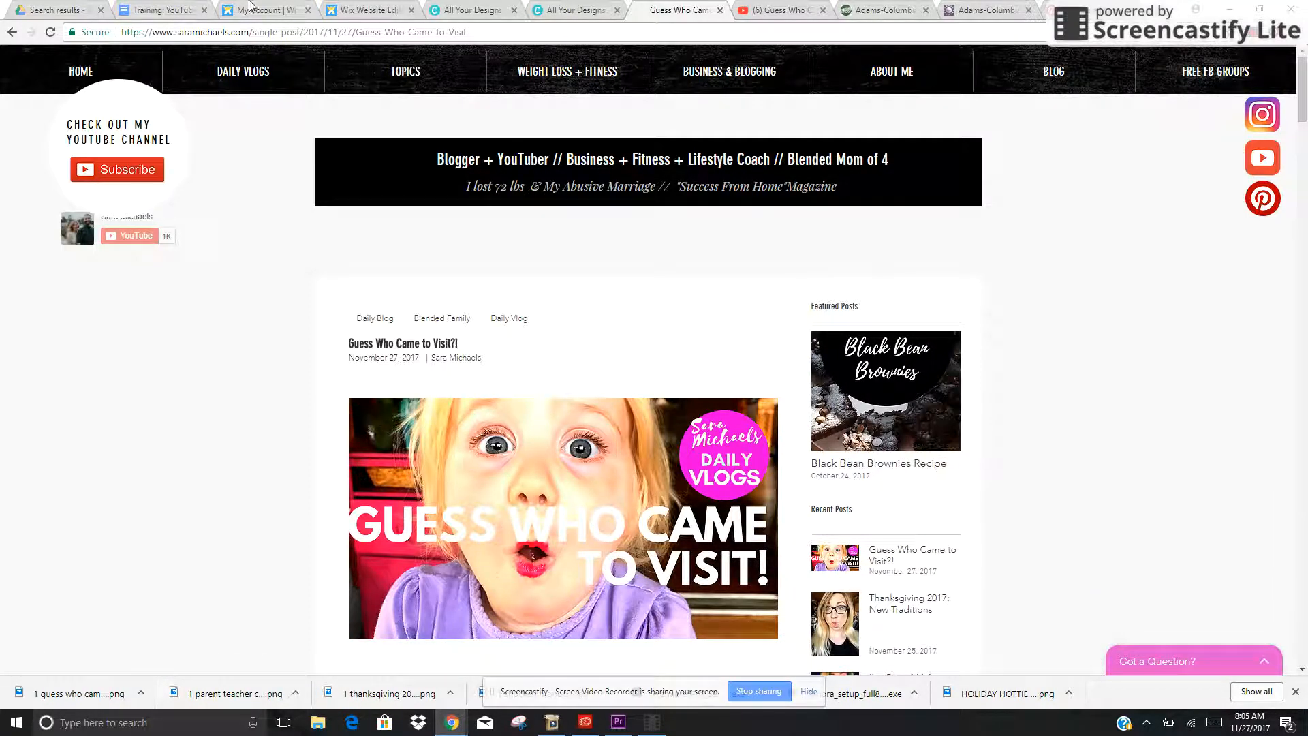
{"action": "left_click", "coordinate": [362, 10]}
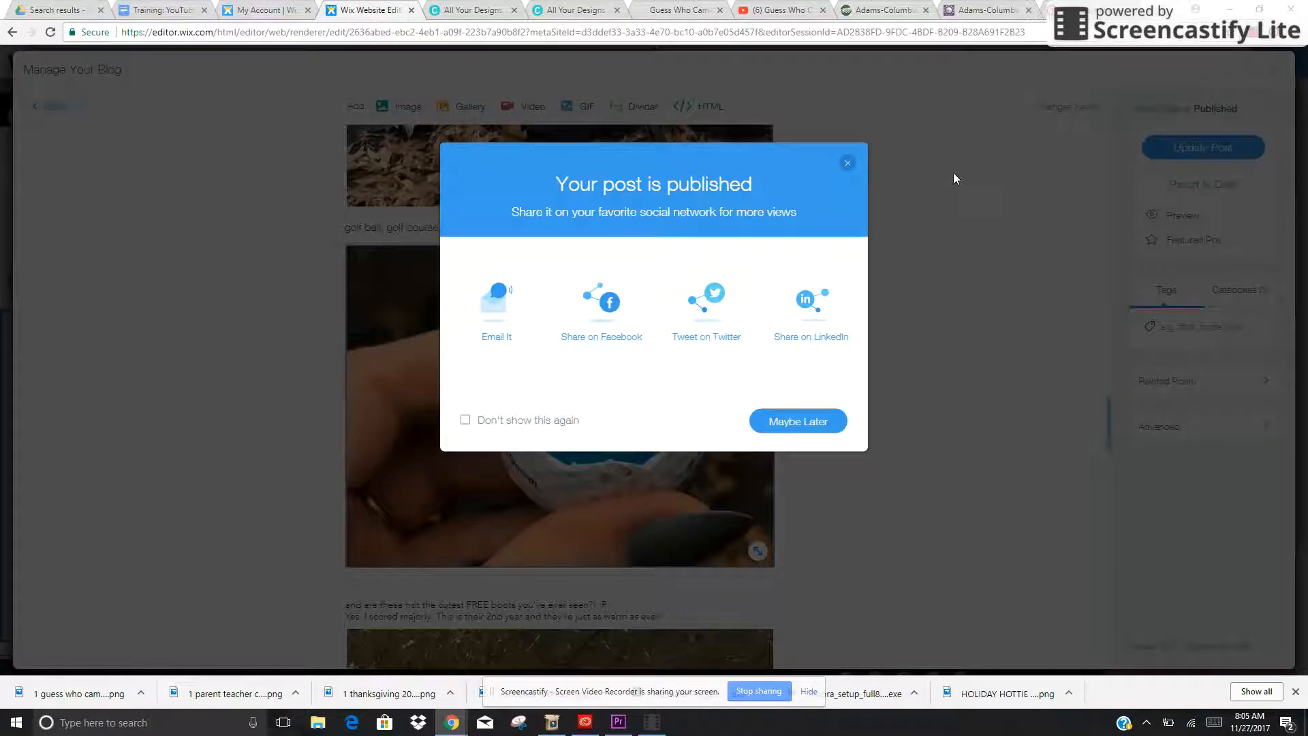
{"action": "left_click", "coordinate": [848, 163]}
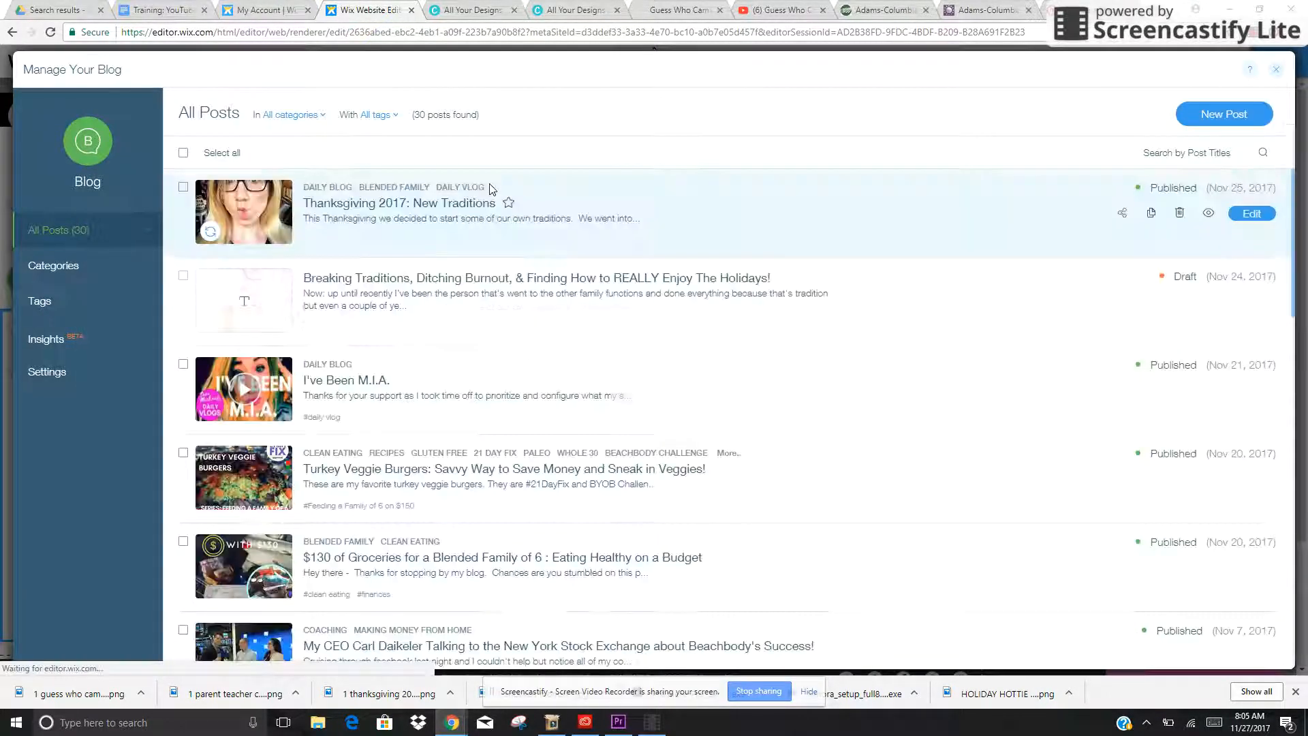
{"action": "left_click", "coordinate": [691, 9]}
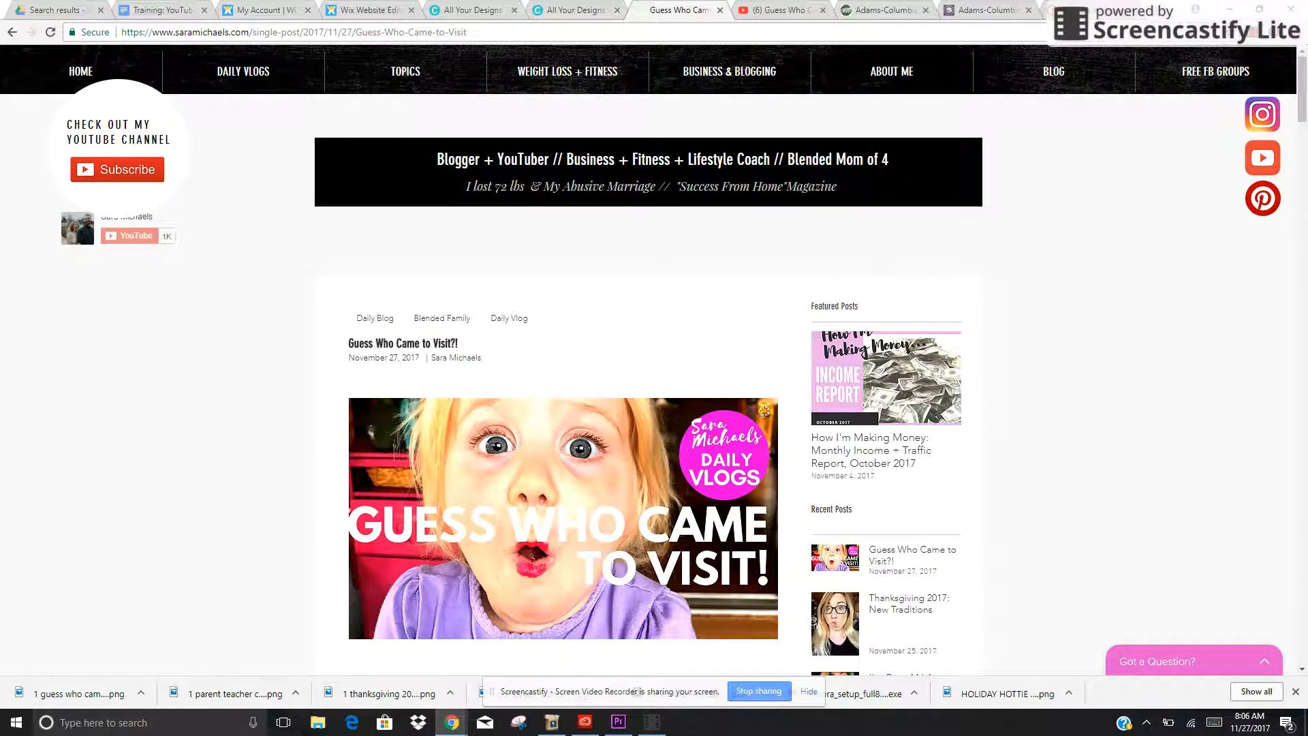
{"action": "scroll", "coordinate": [763, 408], "scroll_direction": "down", "scroll_amount": 3}
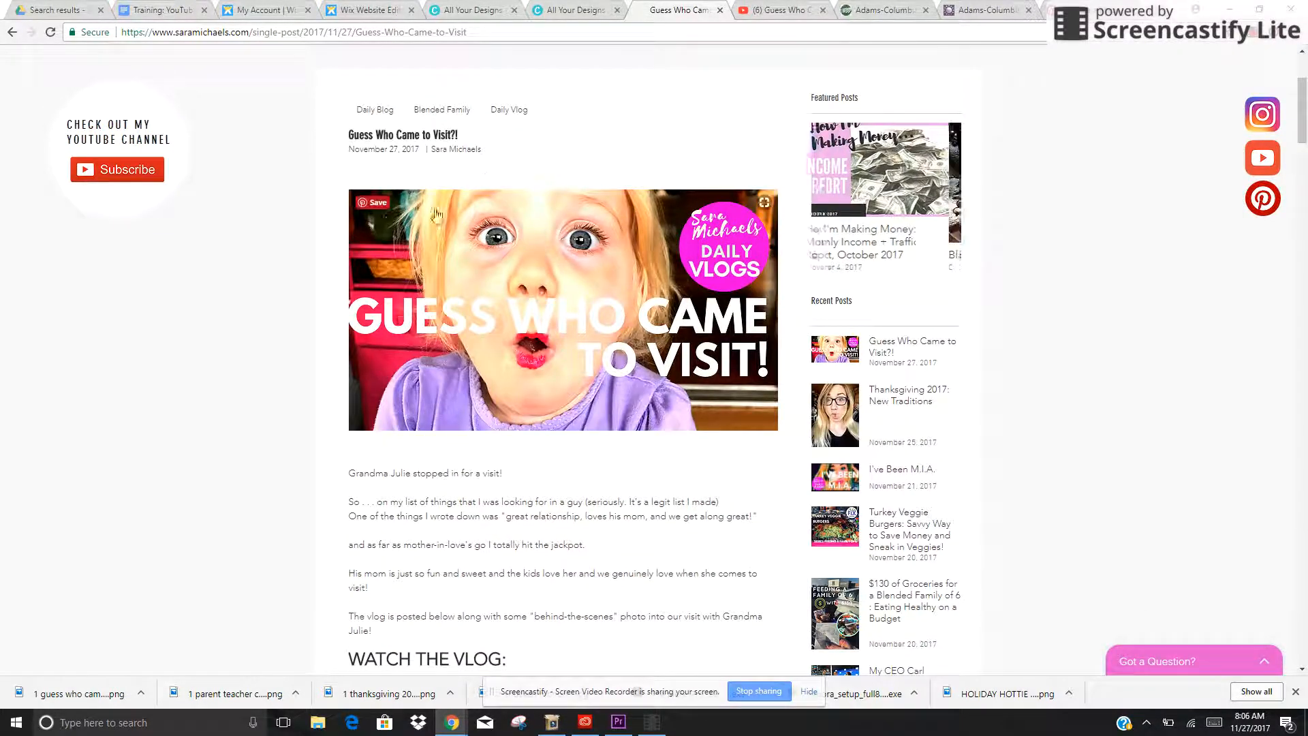
{"action": "left_click", "coordinate": [369, 207]}
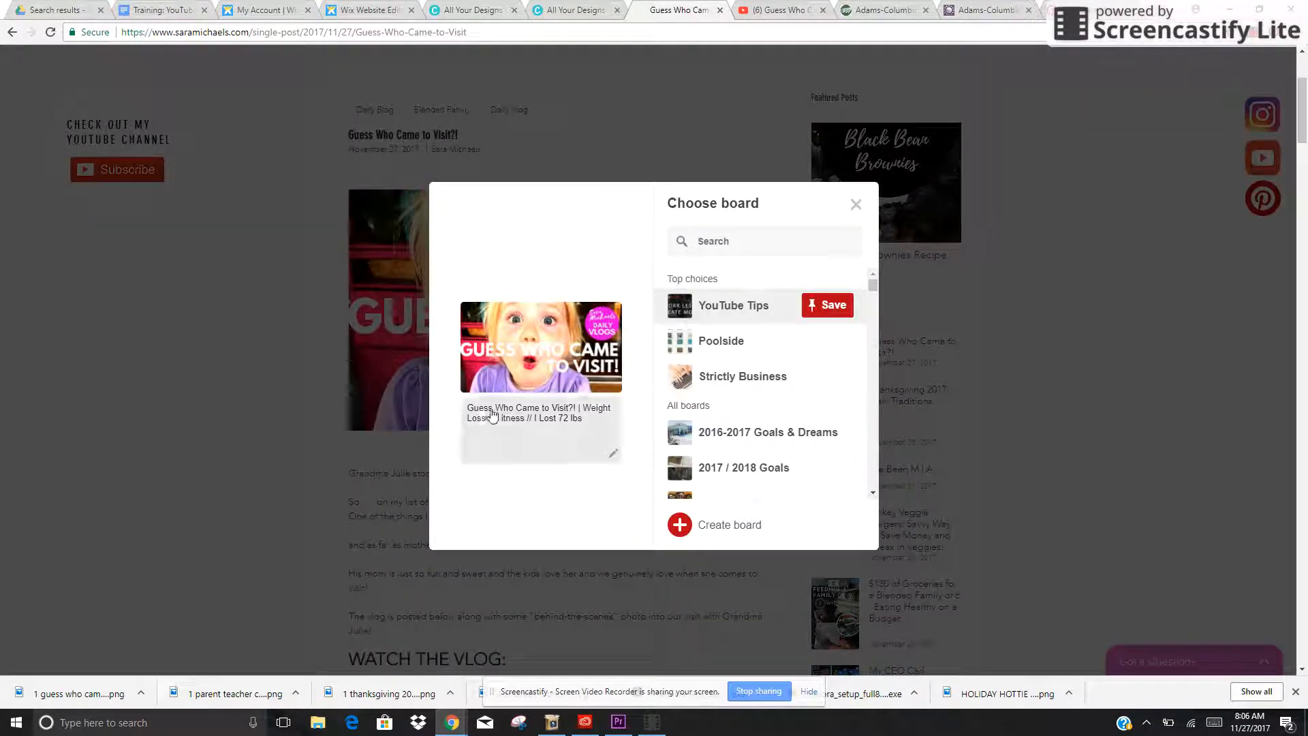
{"action": "left_click", "coordinate": [588, 421]}
{"action": "left_click", "coordinate": [588, 421]}
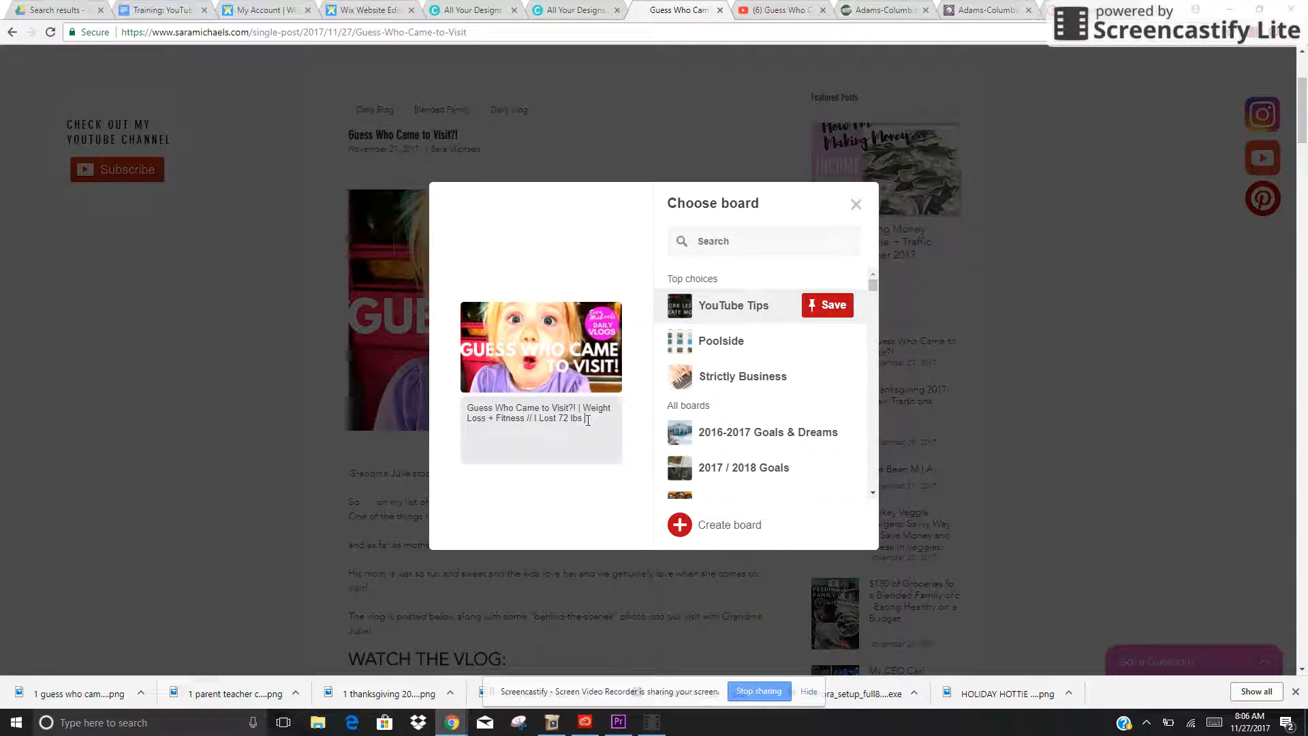
{"action": "type", "text": "journey to MAKE MONEY FROM HOME! subscribe"}
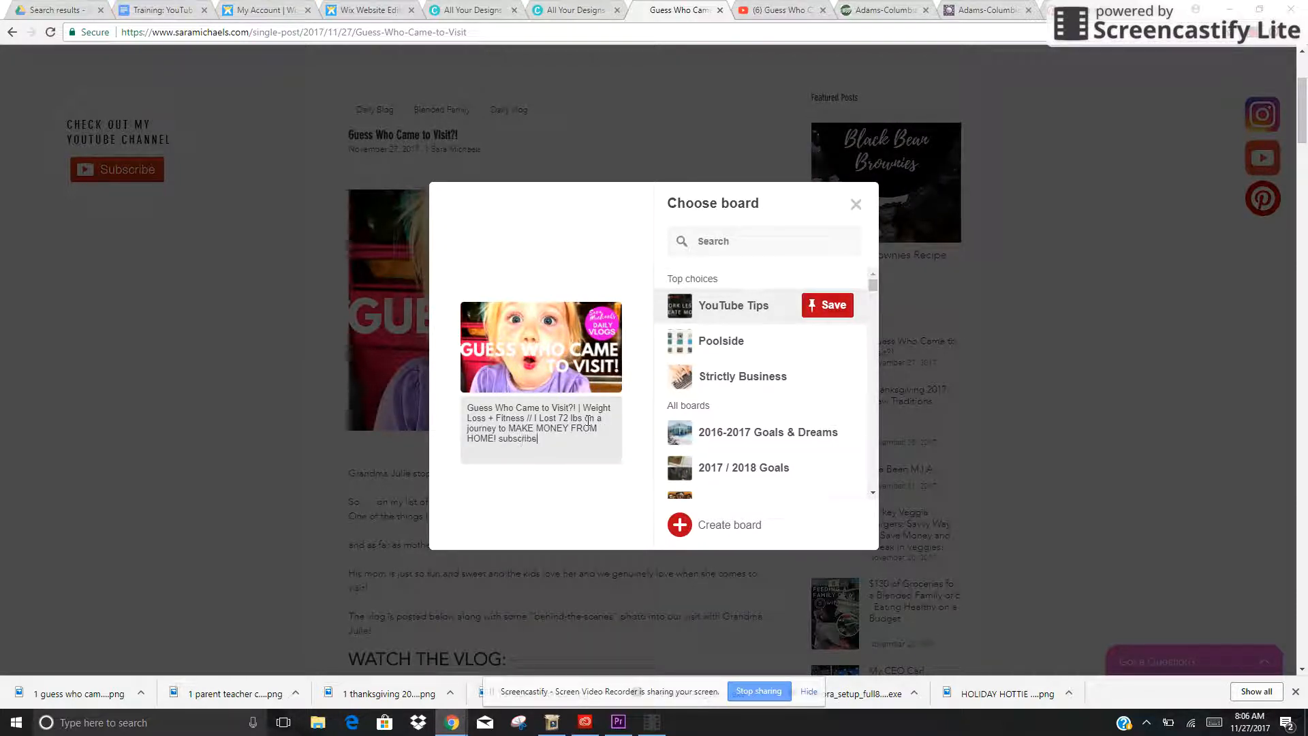
{"action": "type", "text": " ++ www.saramichael"}
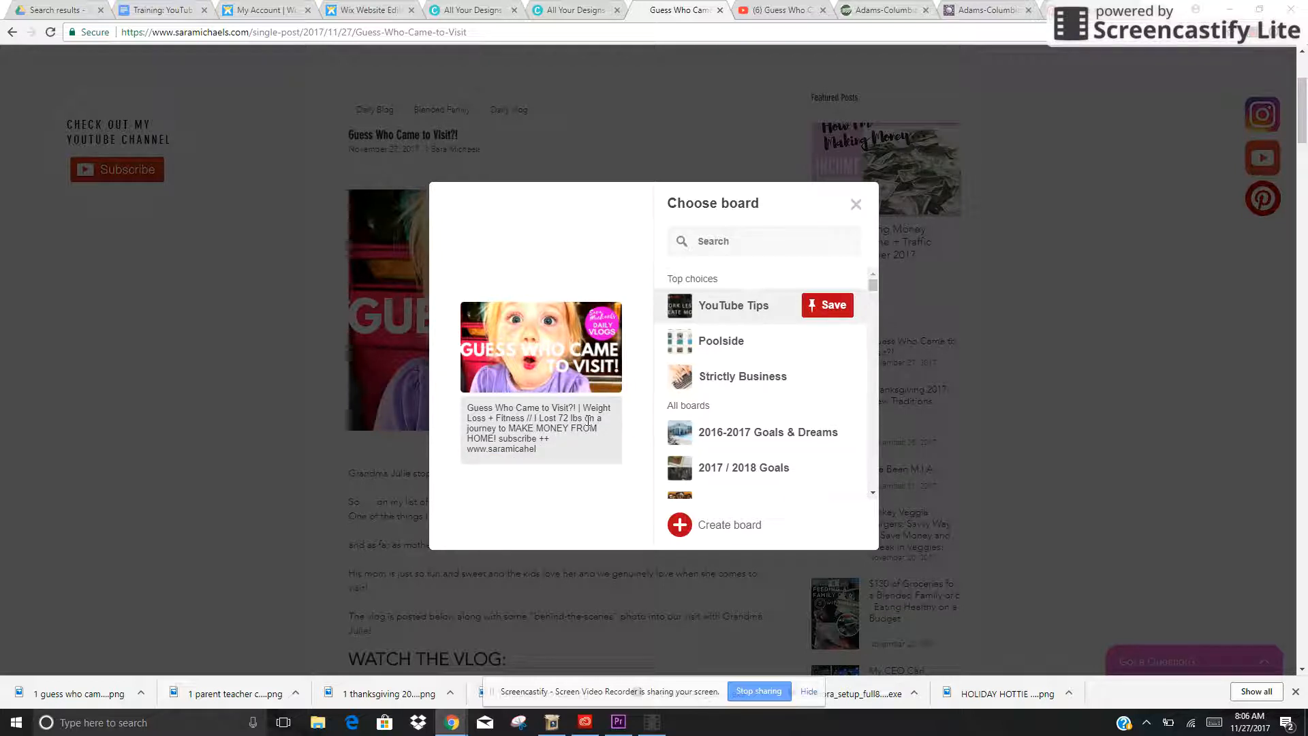
{"action": "key", "text": "BackSpace"}
{"action": "key", "text": "BackSpace"}
{"action": "key", "text": "BackSpace"}
{"action": "key", "text": "BackSpace"}
{"action": "type", "text": "haels.com "}
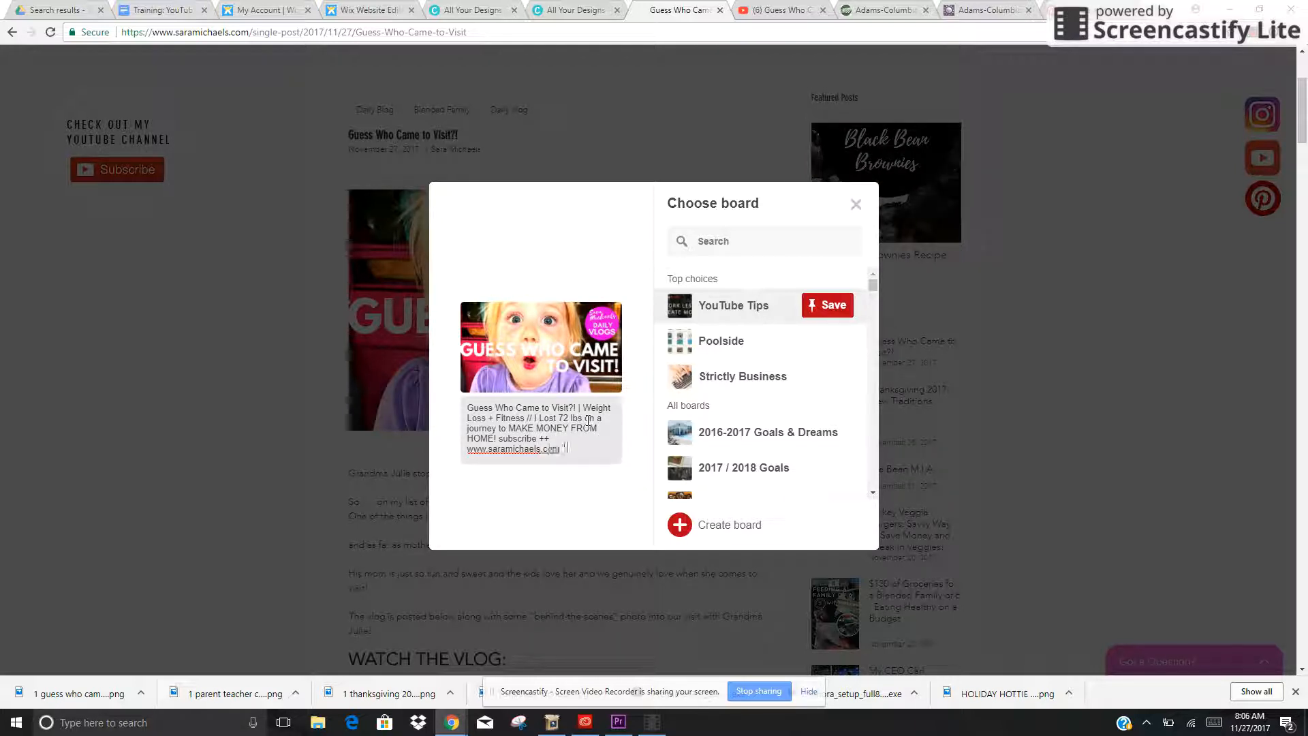
{"action": "type", "text": "YOUTUBE: www.saramichaels.com"}
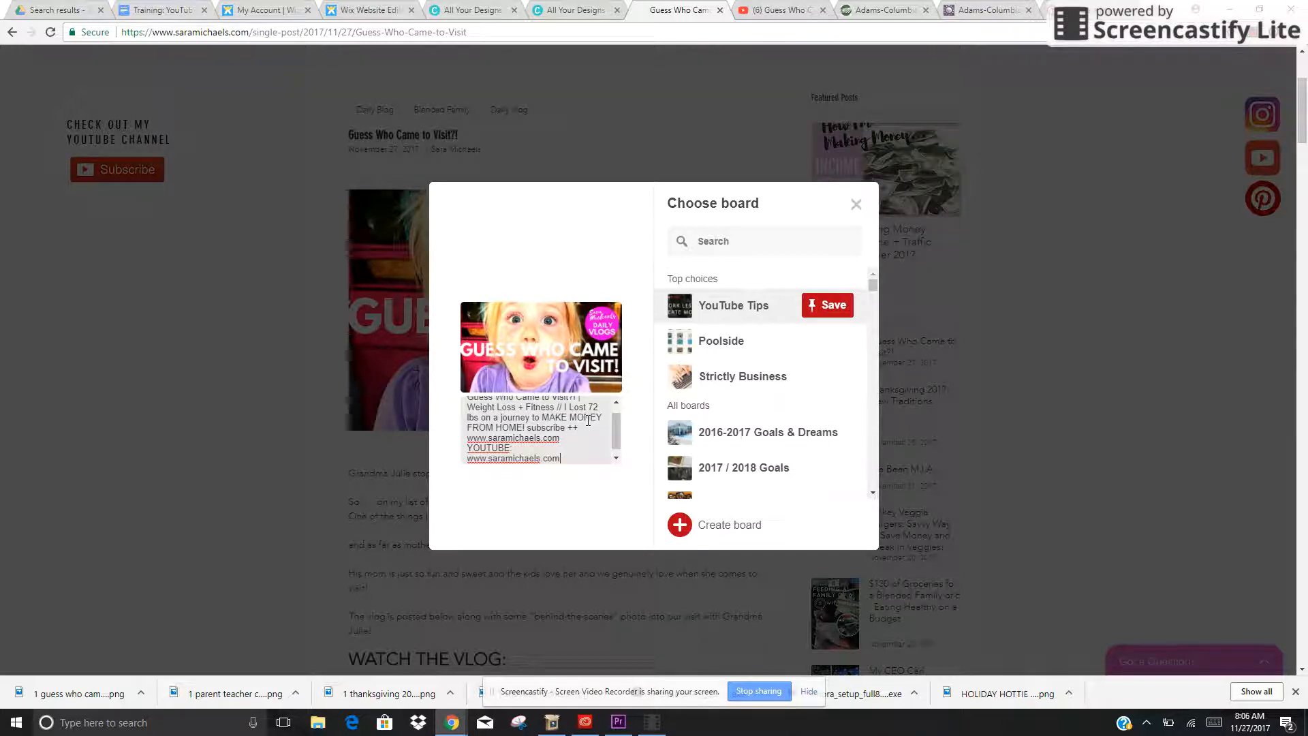
{"action": "key", "text": "BackSpace"}
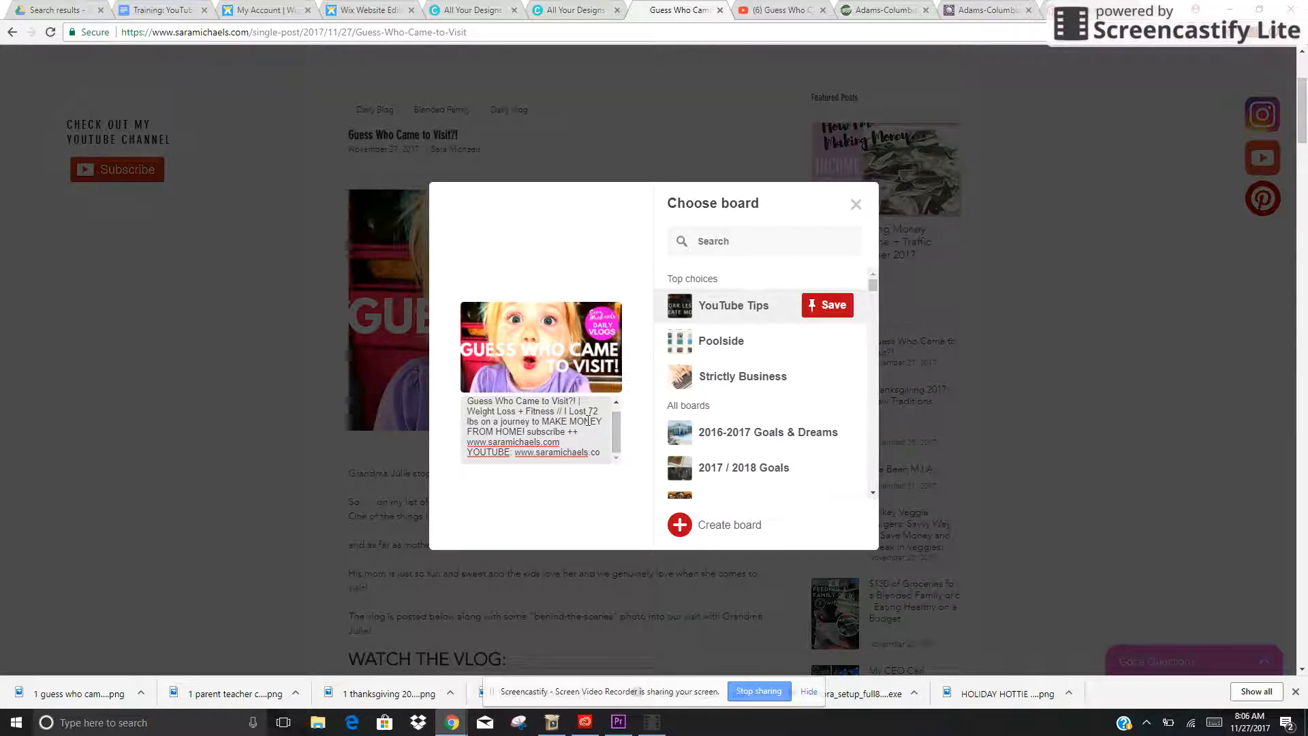
{"action": "type", "text": "youtube.com/sa"}
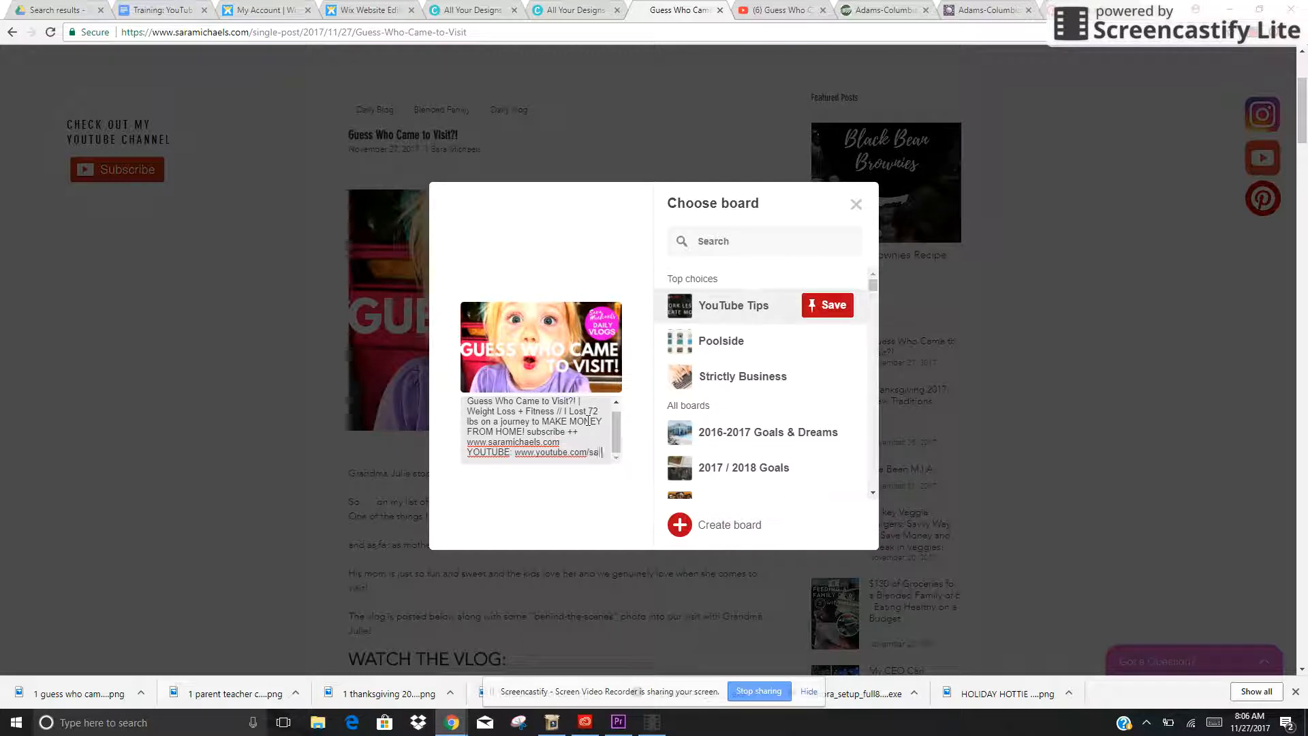
{"action": "type", "text": "ramichaels"}
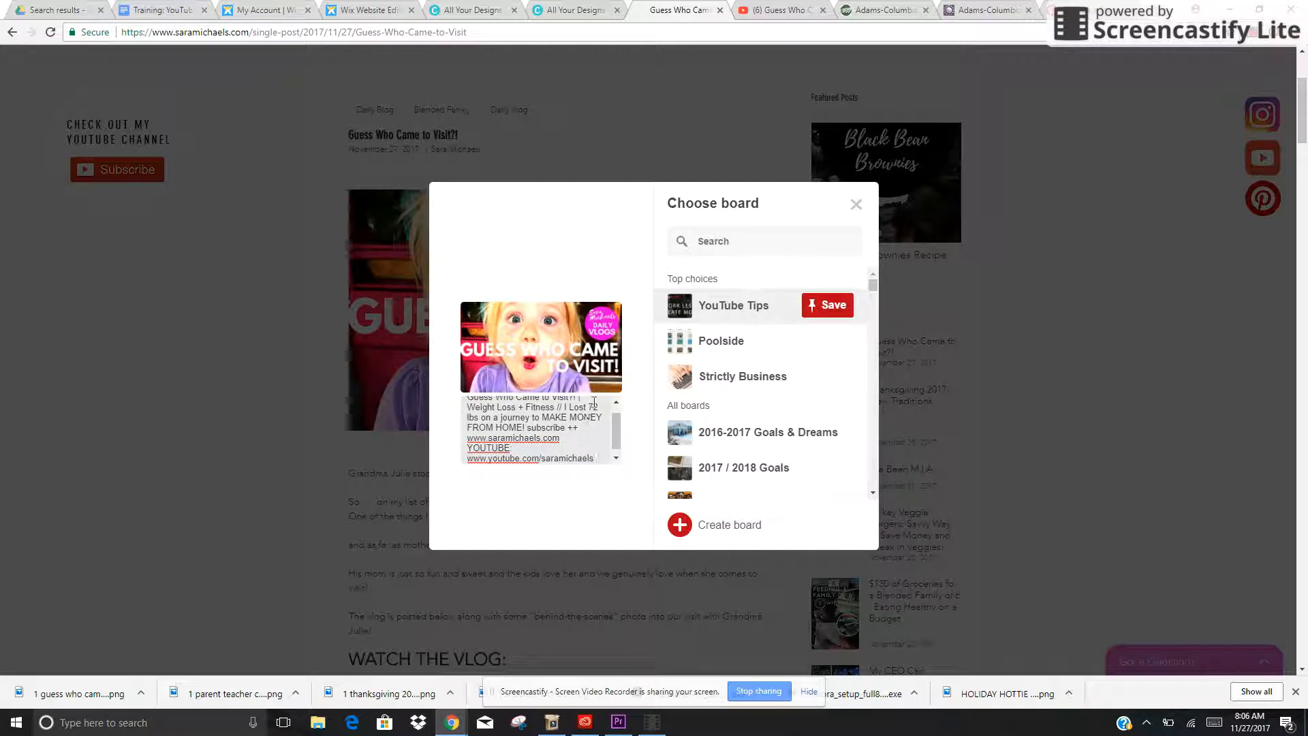
- Copy the full pin description and save the pin to the DAILY VLOGS board
{"action": "left_click_drag", "start_coordinate": [601, 458], "coordinate": [457, 402]}
{"action": "key", "text": "ctrl+c"}
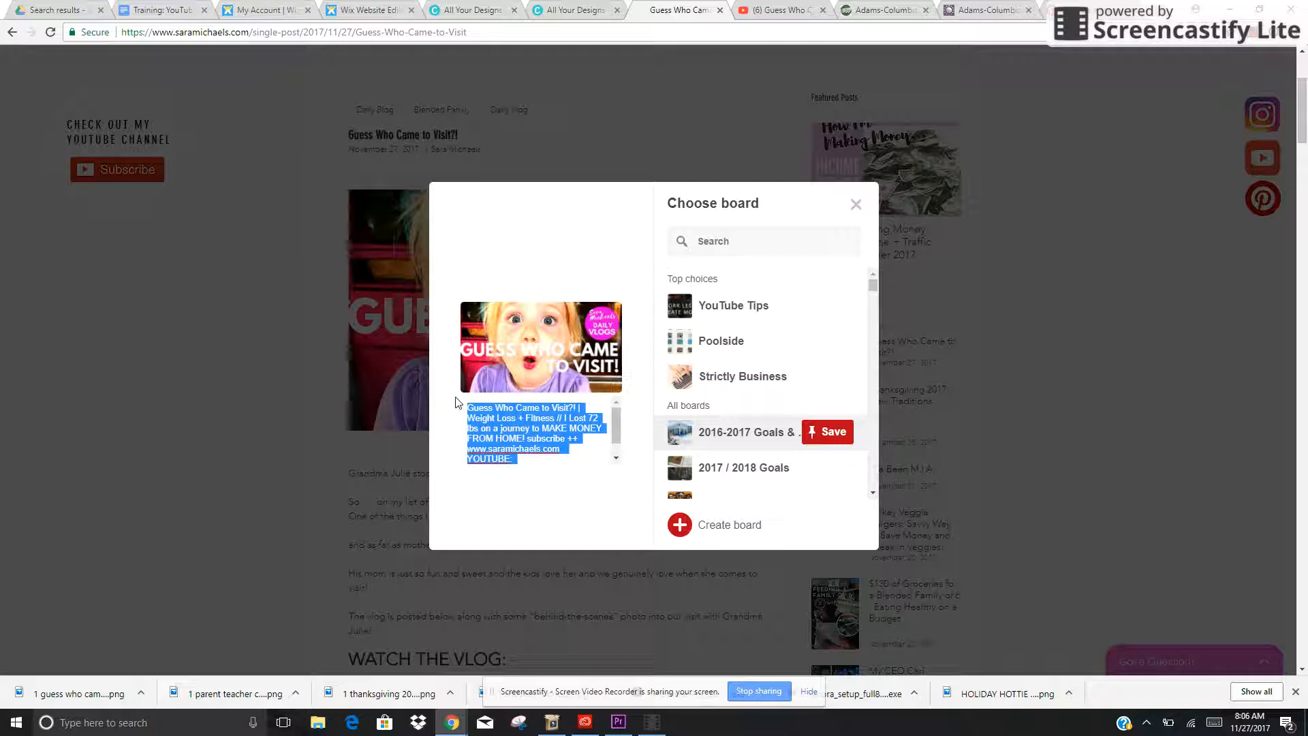
{"action": "left_click", "coordinate": [774, 237]}
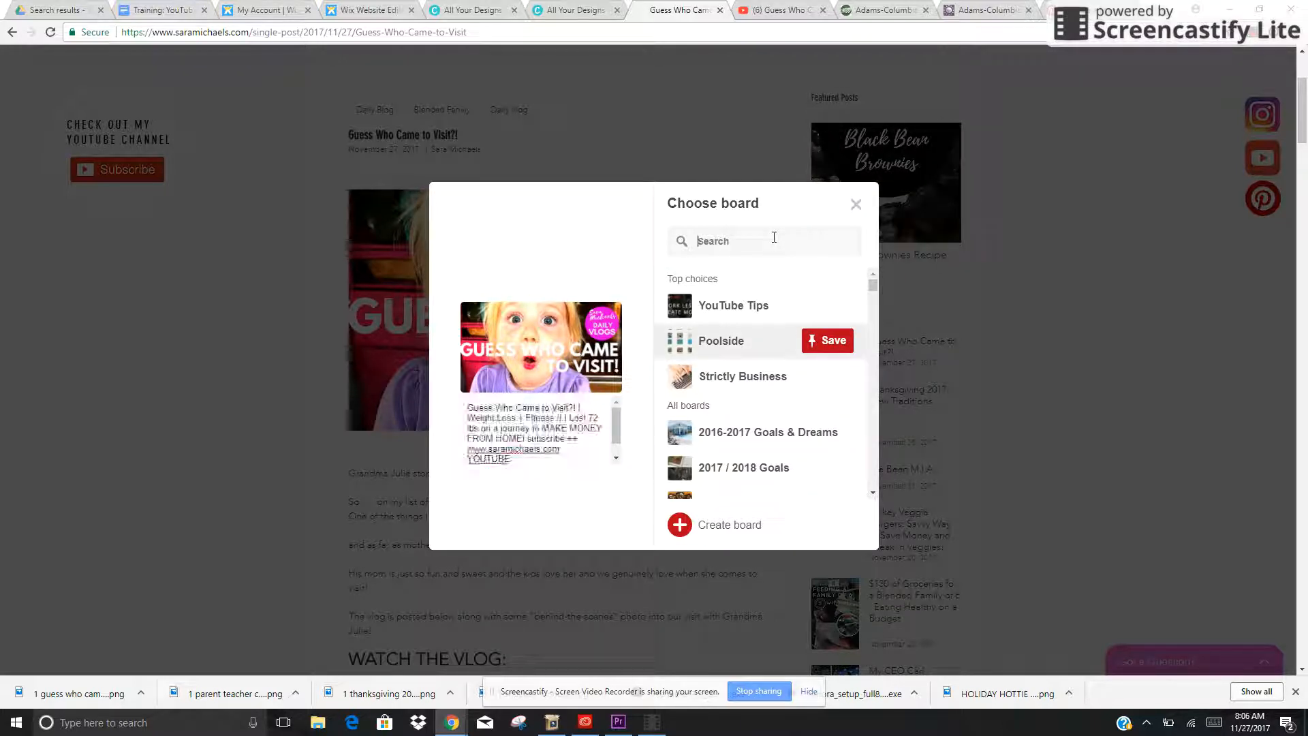
{"action": "type", "text": "daily"}
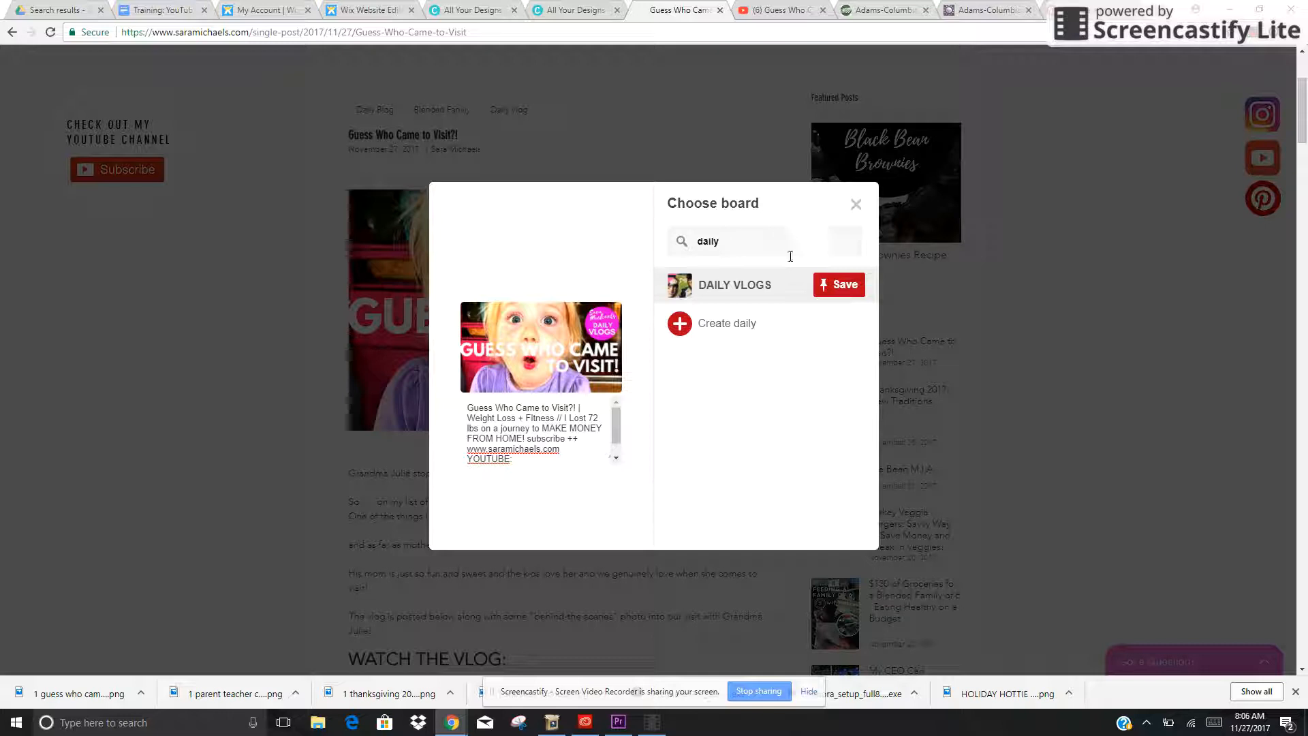
{"action": "key", "text": "Return"}
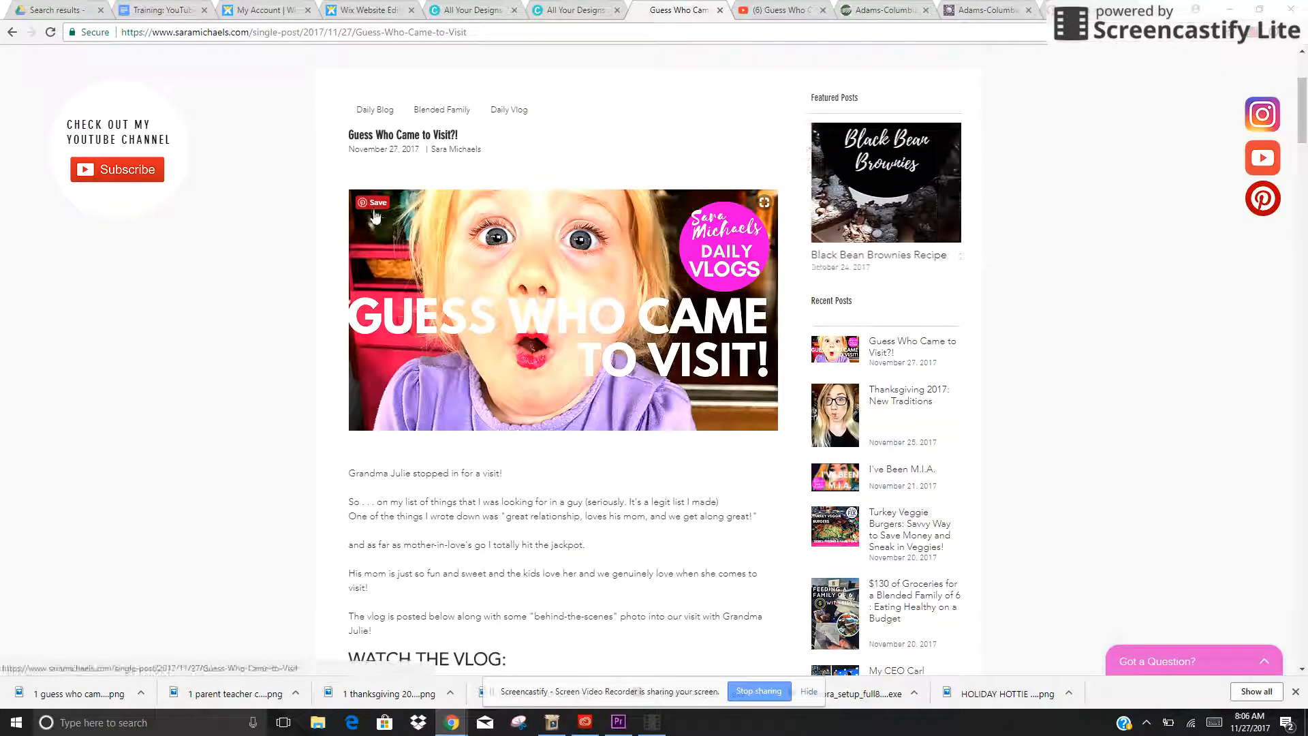
- Pin the header image again with the copied description pasted in, saving it to the Off The Blog board
{"action": "left_click", "coordinate": [382, 204]}
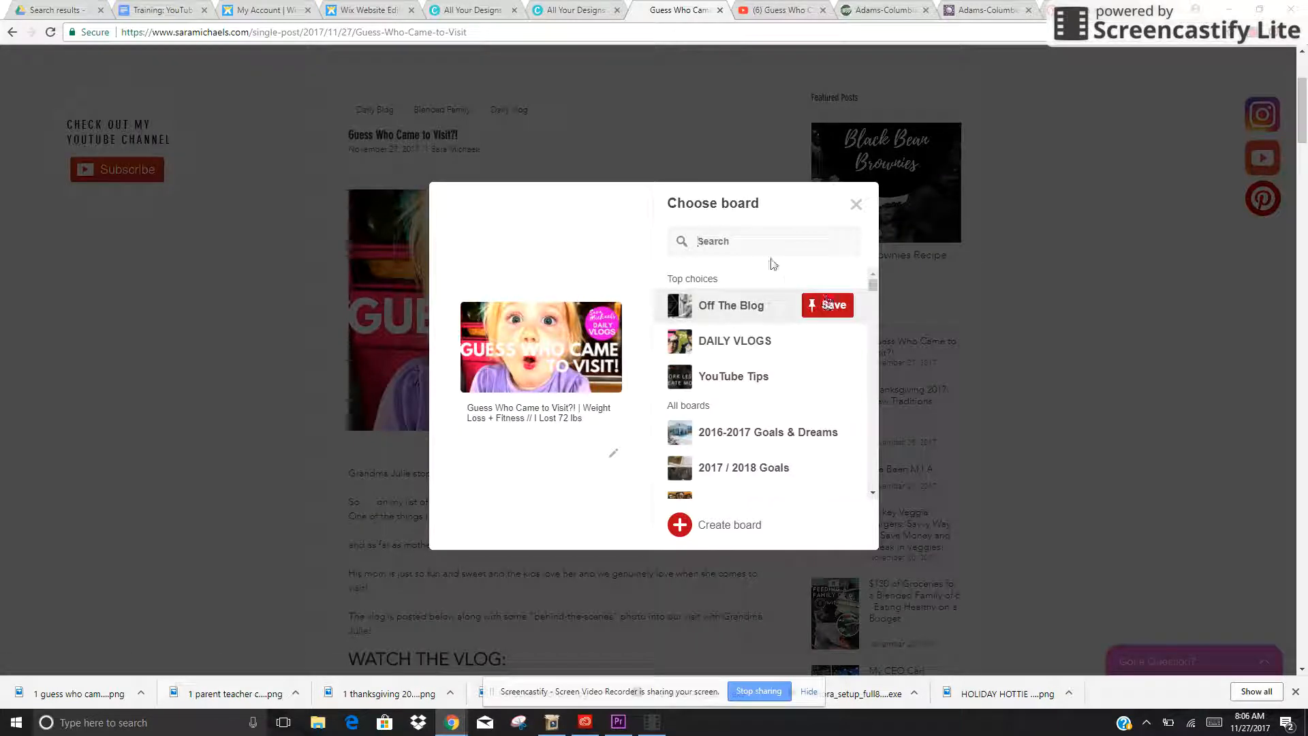
{"action": "left_click", "coordinate": [615, 452]}
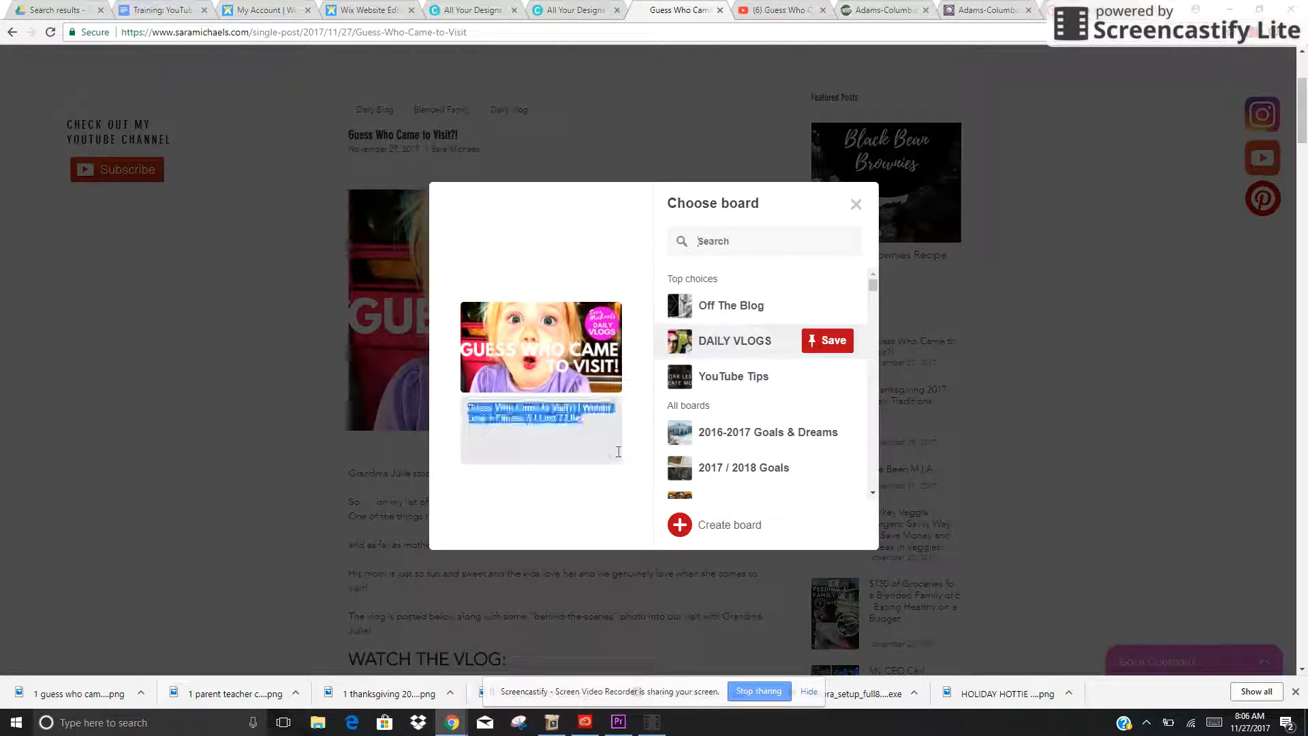
{"action": "key", "text": "ctrl+v"}
{"action": "left_click", "coordinate": [849, 304]}
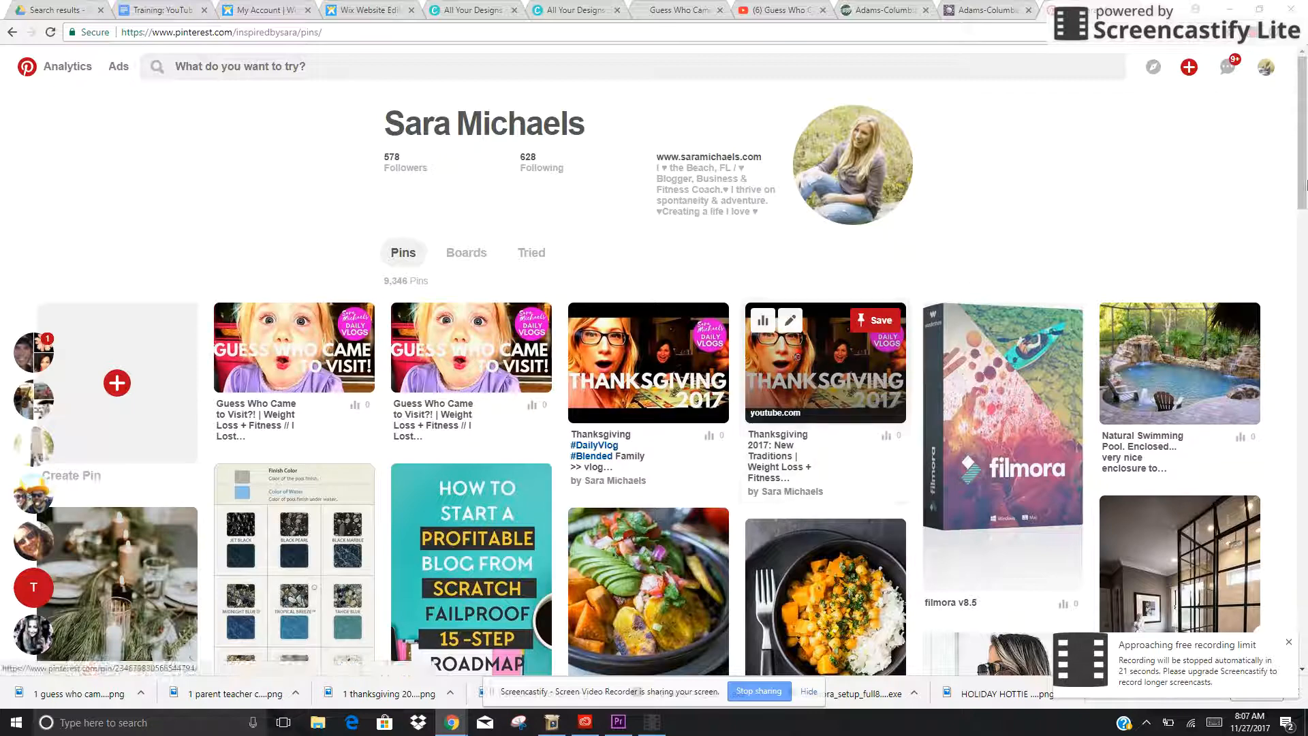
- Look through the saved pins on the blogger's Pinterest profile
{"action": "left_click_drag", "start_coordinate": [1304, 90], "coordinate": [1304, 284]}
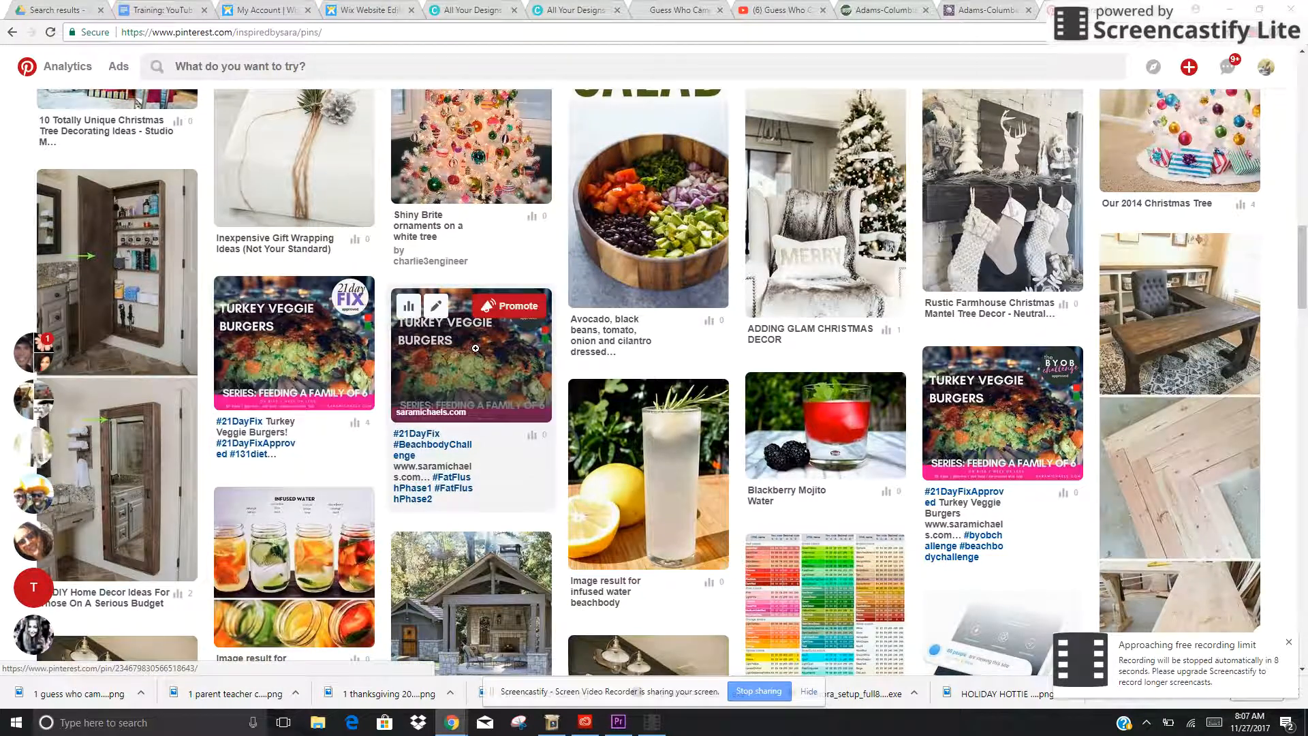